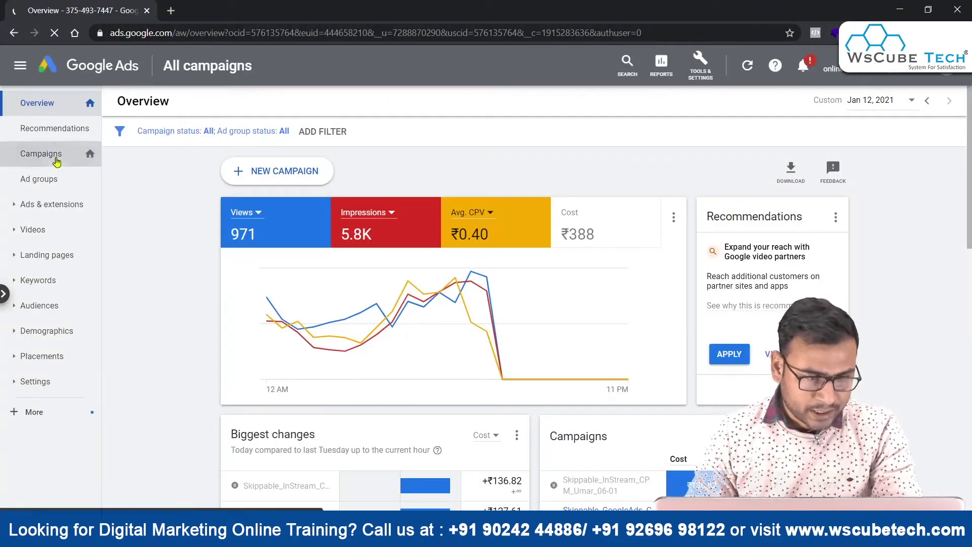
Go to the Campaigns page and start creating a new campaign
{"action": "left_click", "coordinate": [44, 162]}
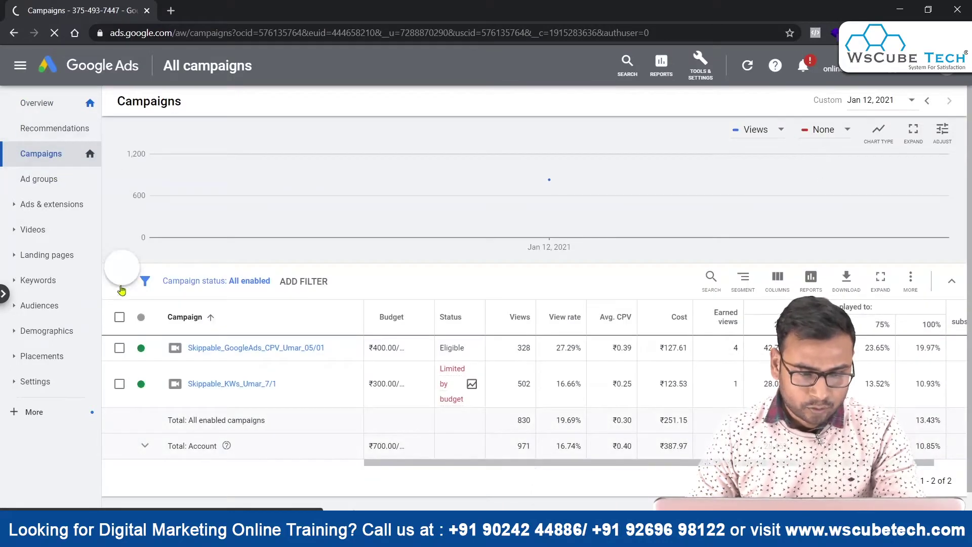
{"action": "left_click", "coordinate": [116, 262]}
{"action": "left_click", "coordinate": [157, 310]}
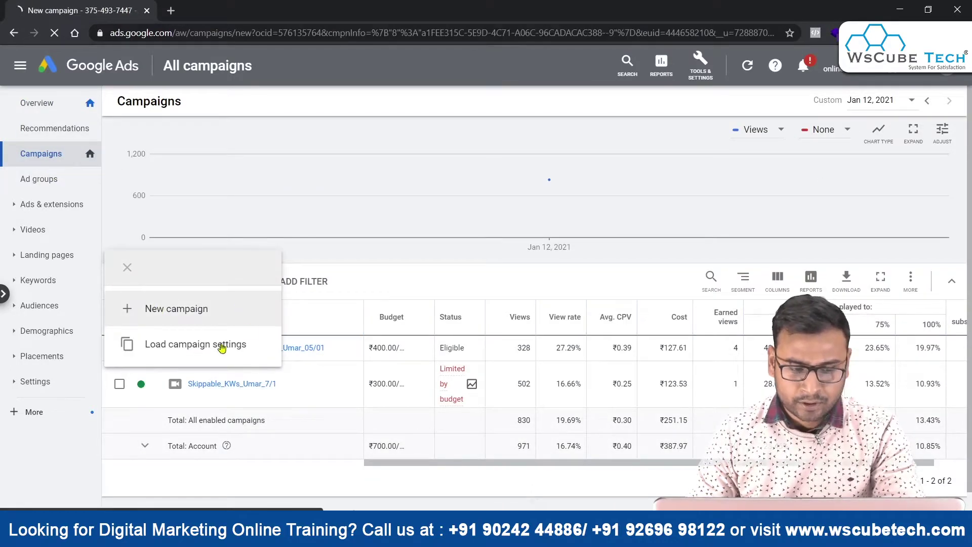
{"action": "left_click", "coordinate": [681, 313]}
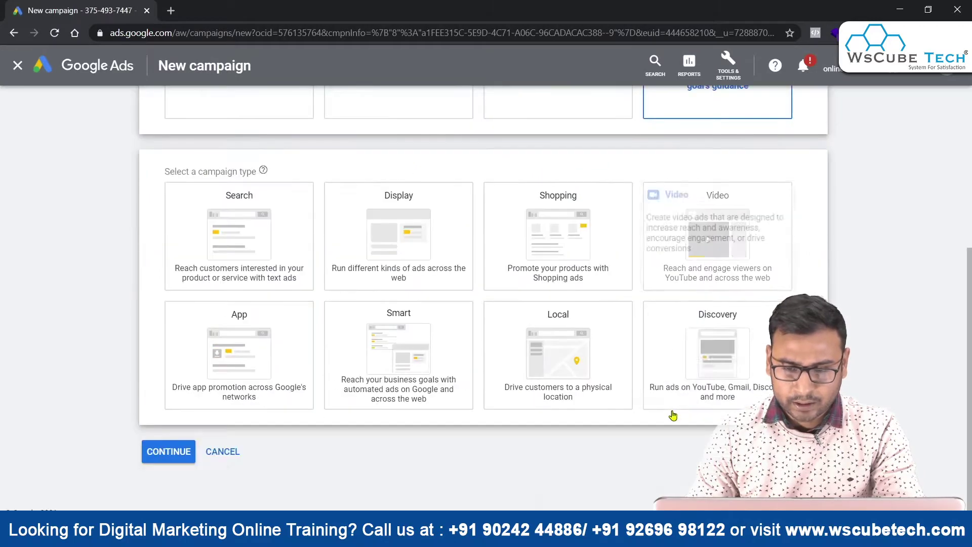
{"action": "scroll", "coordinate": [708, 203], "scroll_direction": "up", "scroll_amount": 2}
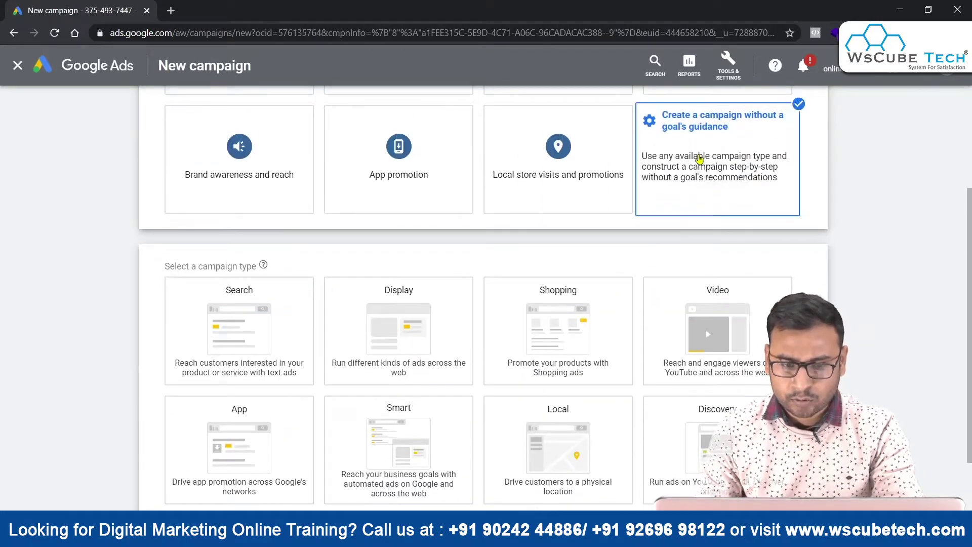
{"action": "key", "text": "/"}
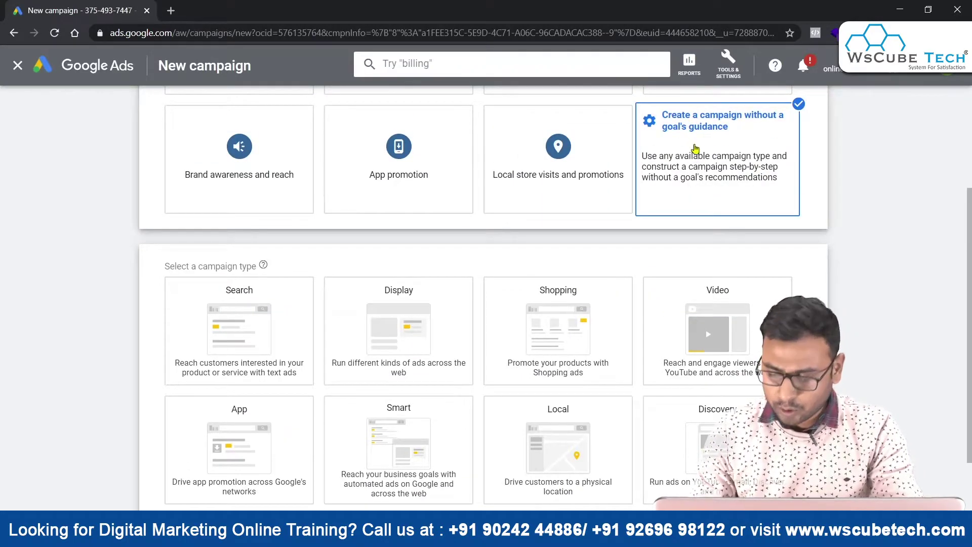
{"action": "scroll", "coordinate": [755, 256], "scroll_direction": "down", "scroll_amount": 2}
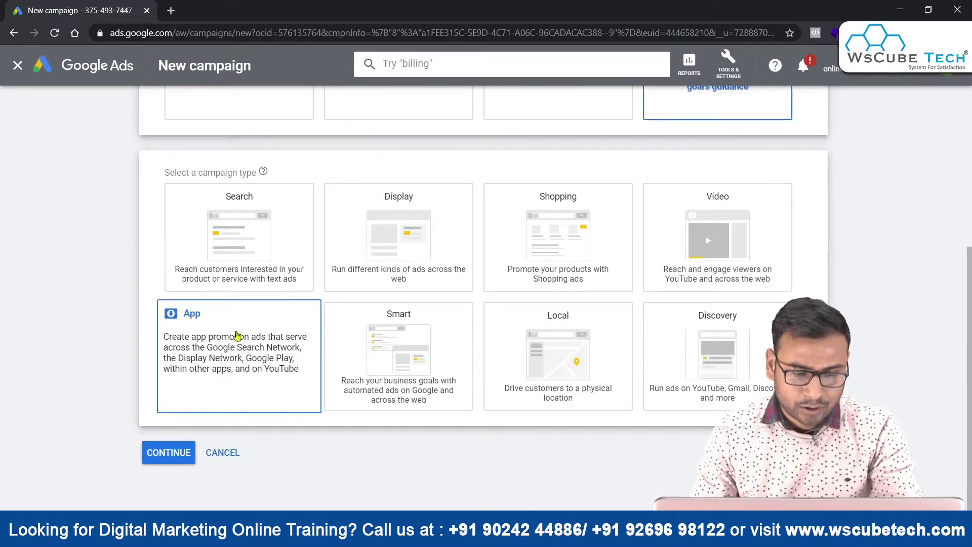
{"action": "scroll", "coordinate": [453, 274], "scroll_direction": "up", "scroll_amount": 3}
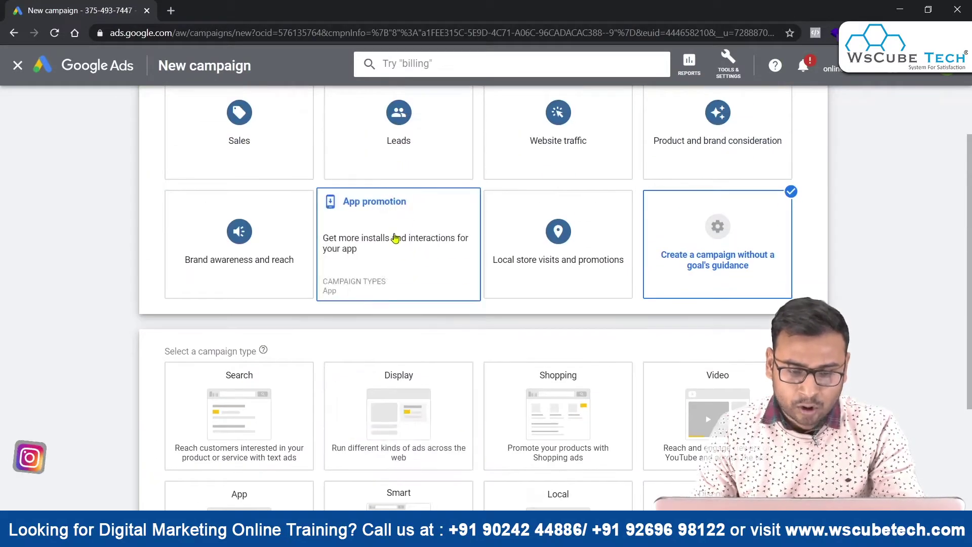
Choose App promotion as the campaign goal and review the App campaign type with the App installs subtype
{"action": "left_click", "coordinate": [373, 233]}
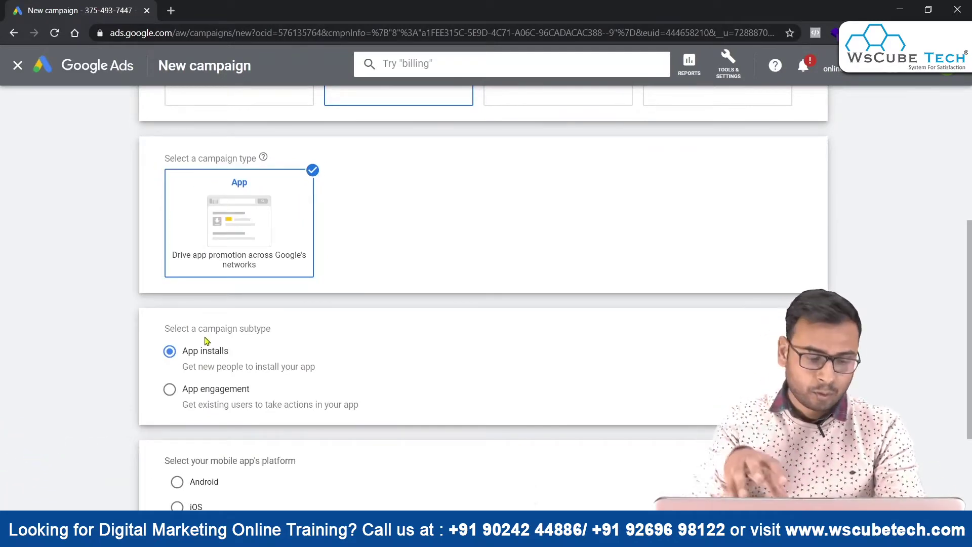
{"action": "scroll", "coordinate": [412, 379], "scroll_direction": "down", "scroll_amount": 1}
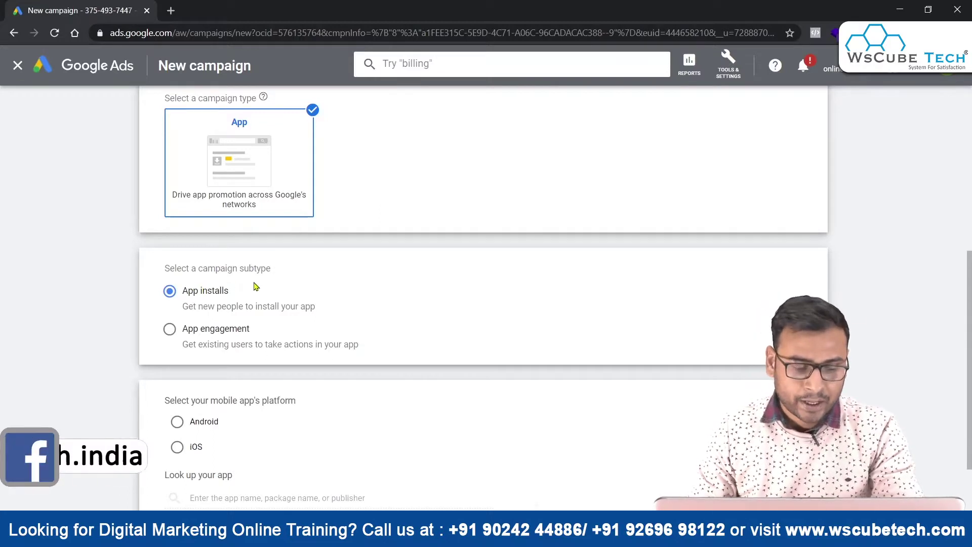
{"action": "scroll", "coordinate": [257, 293], "scroll_direction": "down", "scroll_amount": 1}
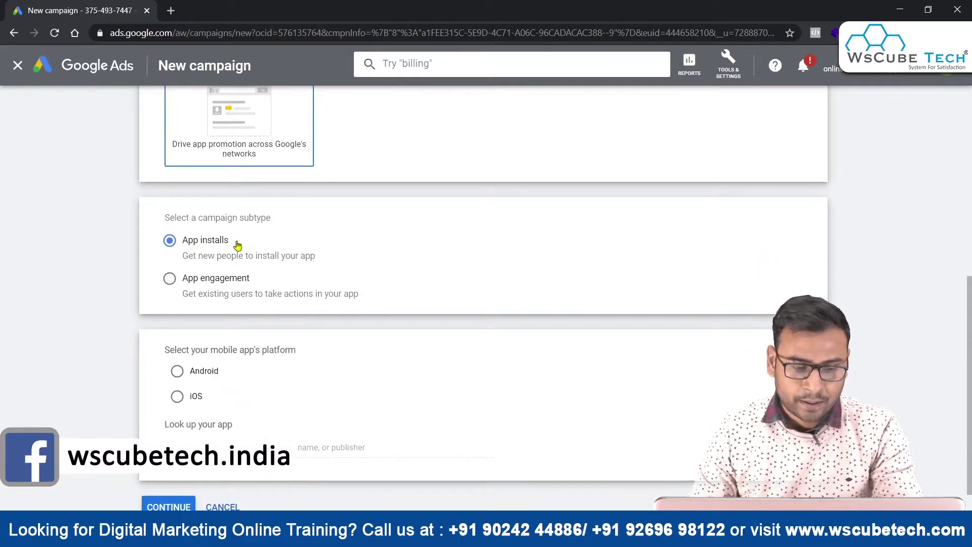
{"action": "scroll", "coordinate": [706, 205], "scroll_direction": "up", "scroll_amount": 8}
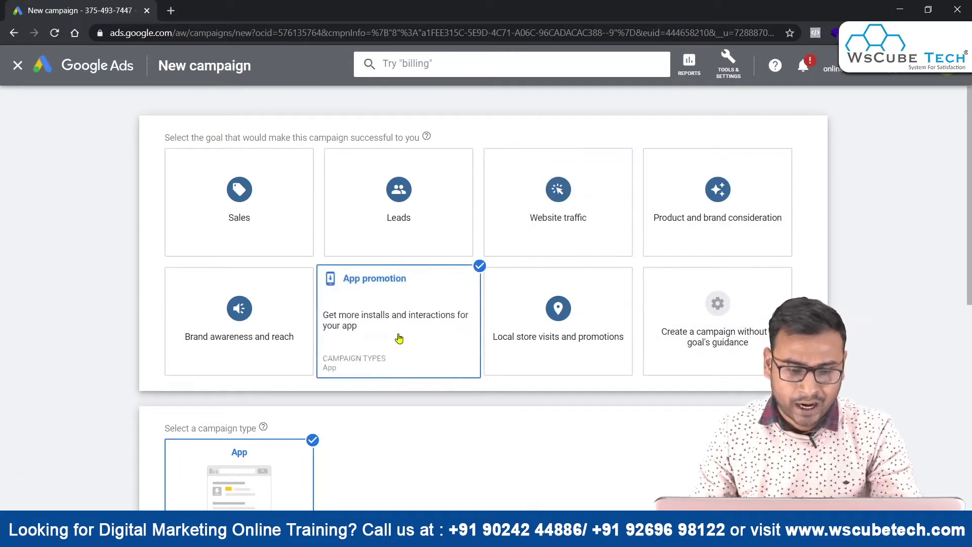
{"action": "scroll", "coordinate": [419, 494], "scroll_direction": "down", "scroll_amount": 5}
{"action": "scroll", "coordinate": [229, 228], "scroll_direction": "down", "scroll_amount": 3}
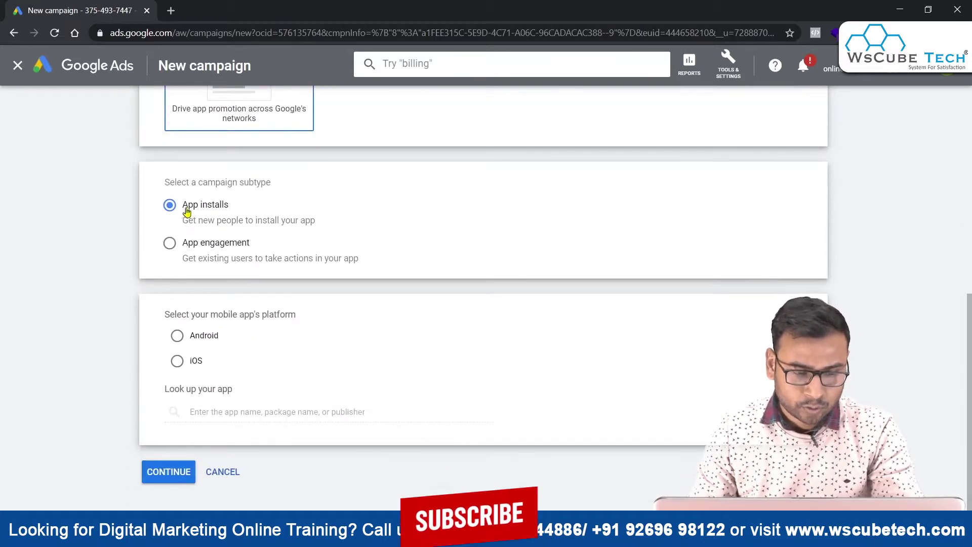
Set the platform to Android, find WsCube Tech's app "Learn SEO, SMO, PPC and Digital Marketing course", select it and continue to the campaign settings
{"action": "scroll", "coordinate": [220, 308], "scroll_direction": "down", "scroll_amount": 1}
{"action": "left_click", "coordinate": [193, 315]}
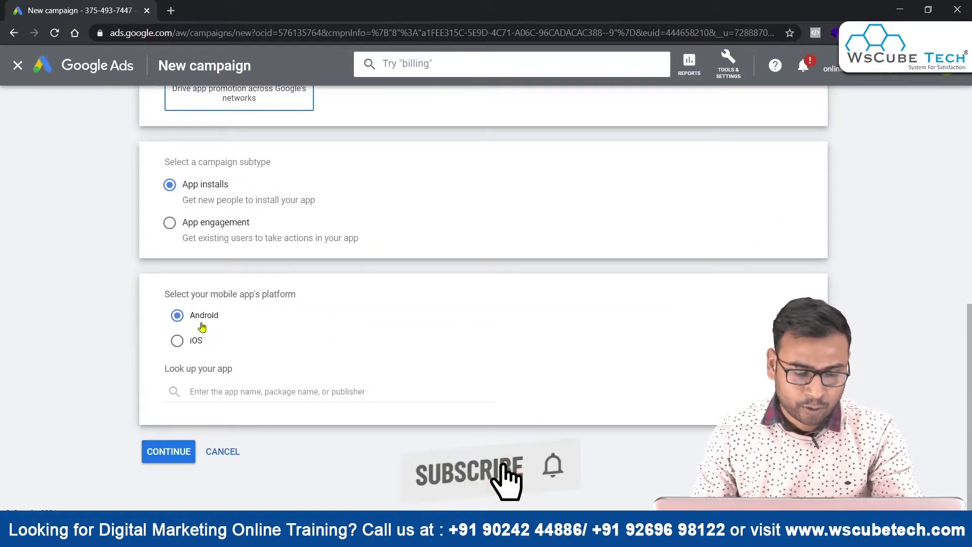
{"action": "left_click", "coordinate": [234, 392]}
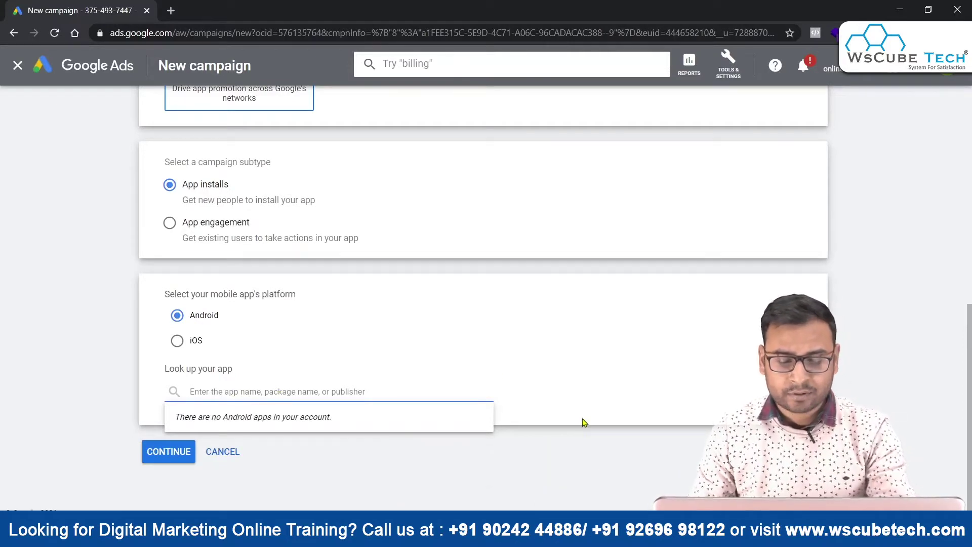
{"action": "type", "text": "wscubet"}
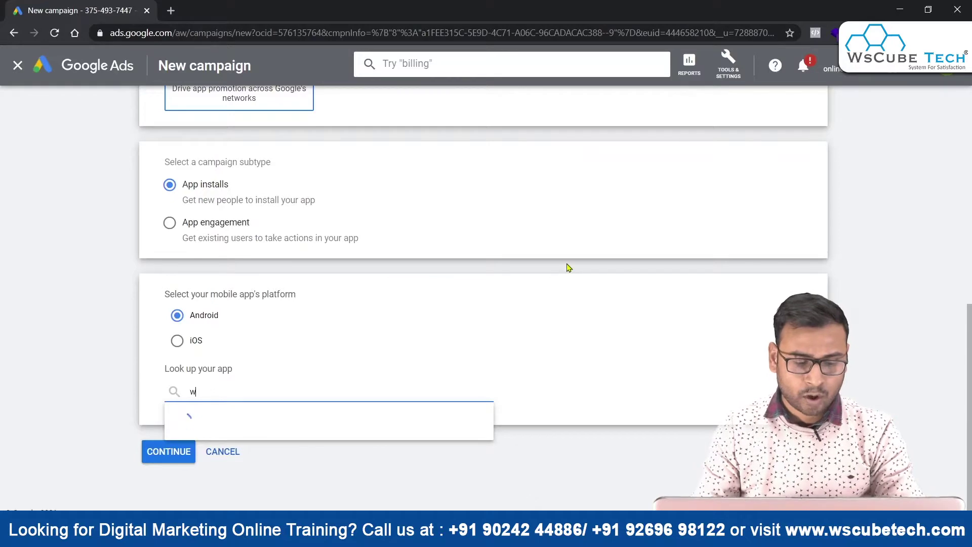
{"action": "left_click", "coordinate": [191, 440]}
{"action": "left_click", "coordinate": [191, 447]}
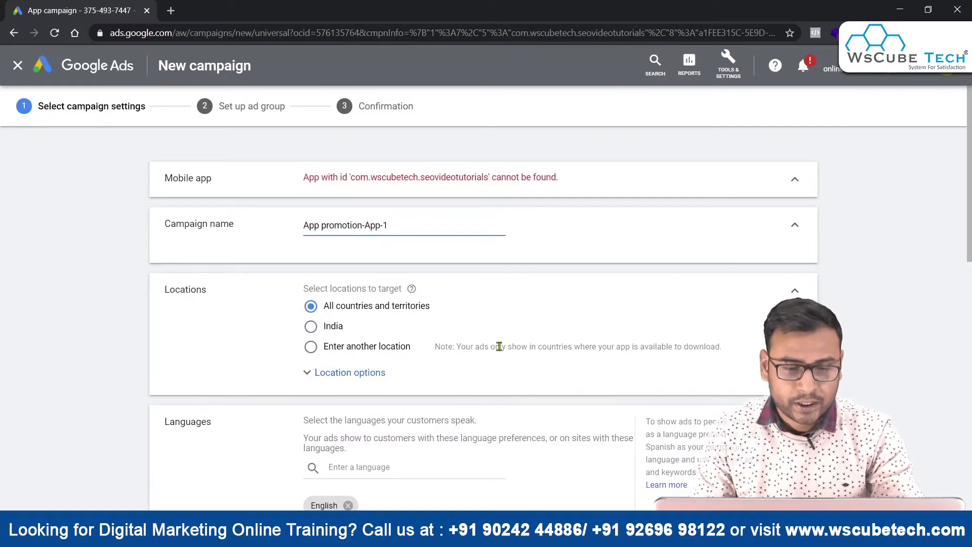
Rename the campaign as "App Install - Learn Digital Marketing"
{"action": "triple_click", "coordinate": [364, 252]}
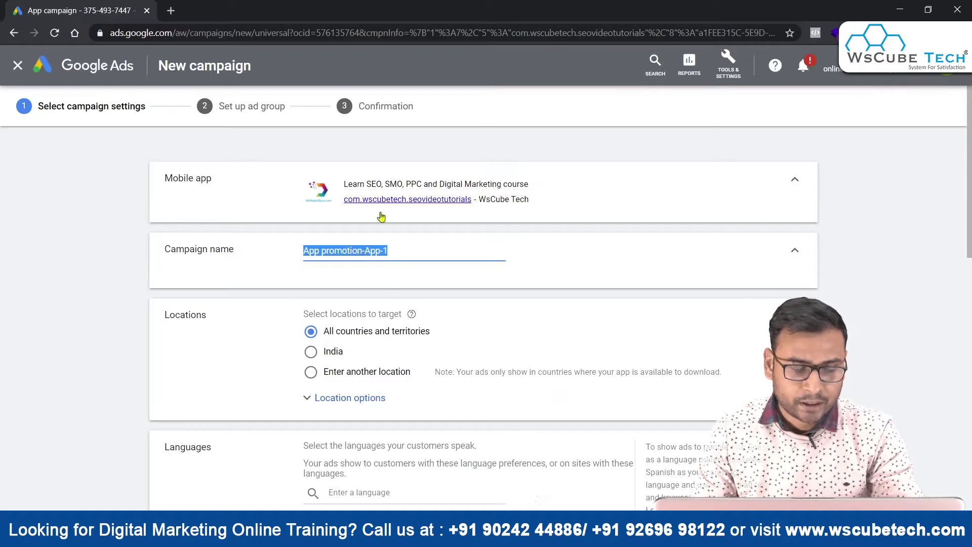
{"action": "key", "text": "BackSpace"}
{"action": "type", "text": "App"}
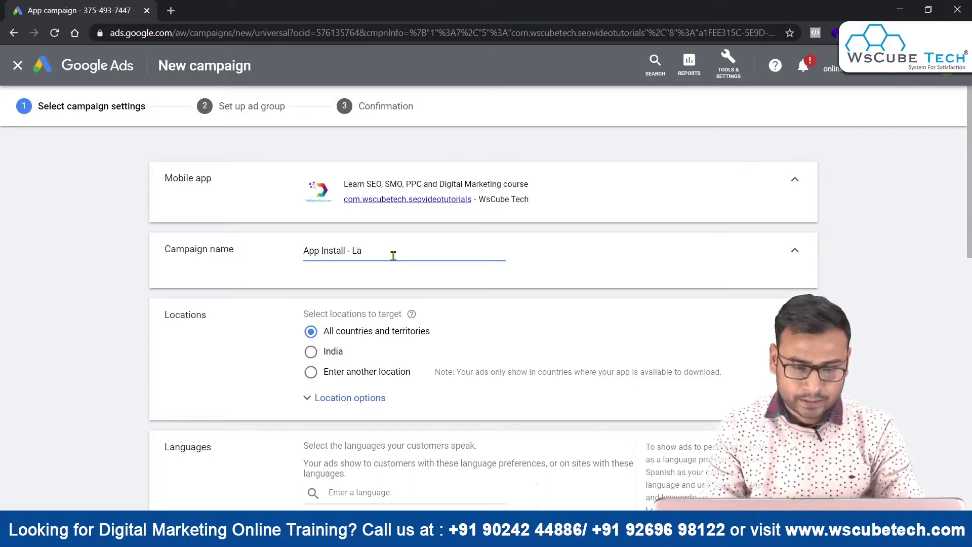
{"action": "type", "text": "Install - Learn Digital Marketing"}
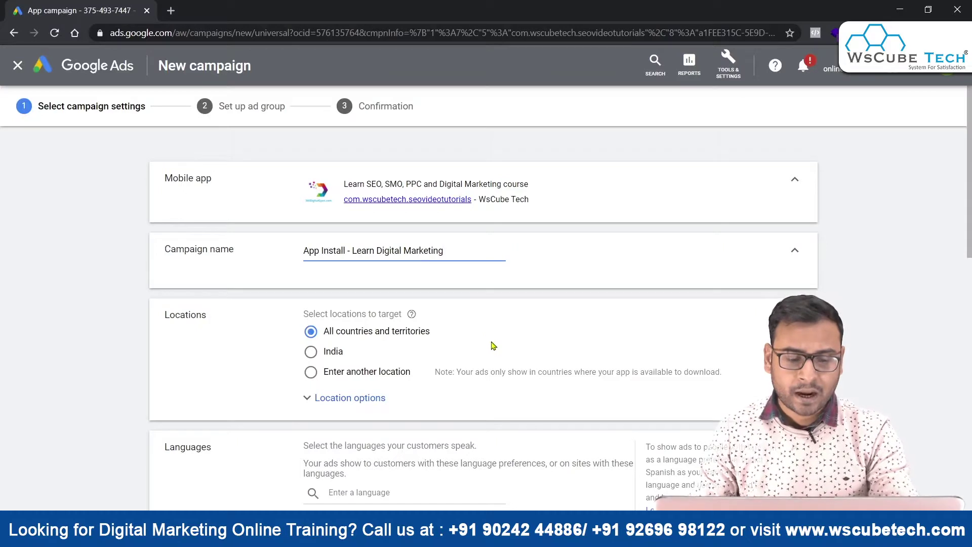
Target India as the campaign location and remove English so the campaign covers all languages
{"action": "scroll", "coordinate": [493, 344], "scroll_direction": "down", "scroll_amount": 1}
{"action": "scroll", "coordinate": [464, 293], "scroll_direction": "down", "scroll_amount": 1}
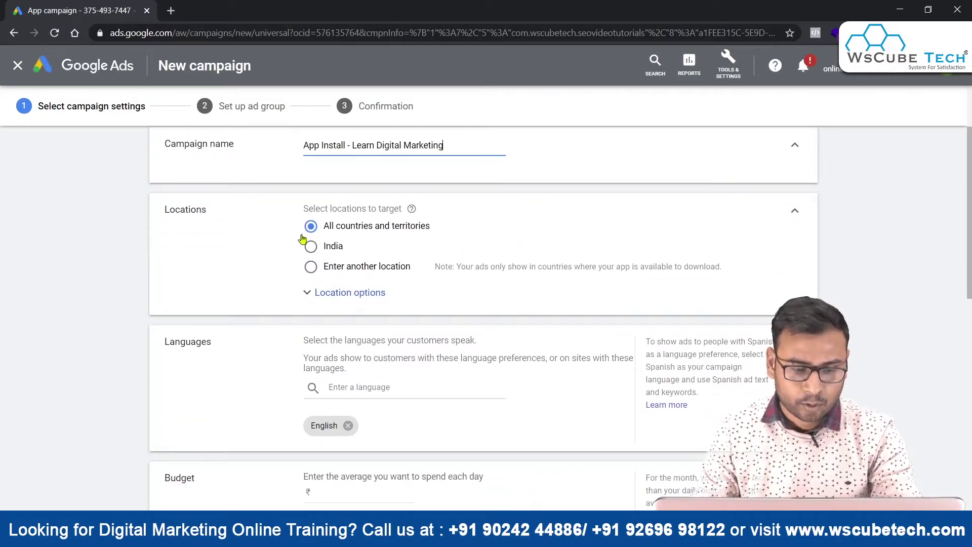
{"action": "left_click", "coordinate": [323, 246]}
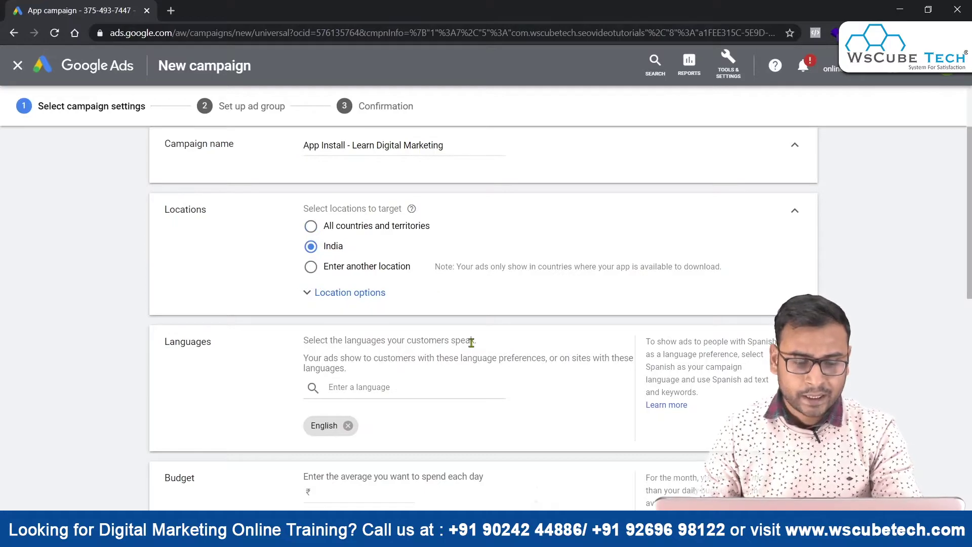
{"action": "scroll", "coordinate": [471, 343], "scroll_direction": "down", "scroll_amount": 1}
{"action": "left_click", "coordinate": [348, 345]}
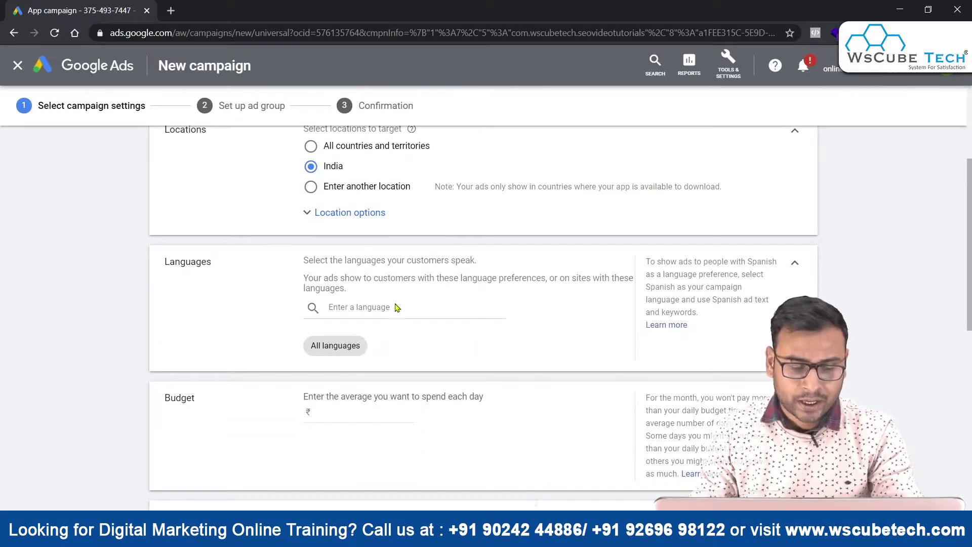
Set the campaign's average daily budget to ₹500
{"action": "scroll", "coordinate": [441, 339], "scroll_direction": "down", "scroll_amount": 2}
{"action": "left_click", "coordinate": [375, 281]}
{"action": "type", "text": "500"}
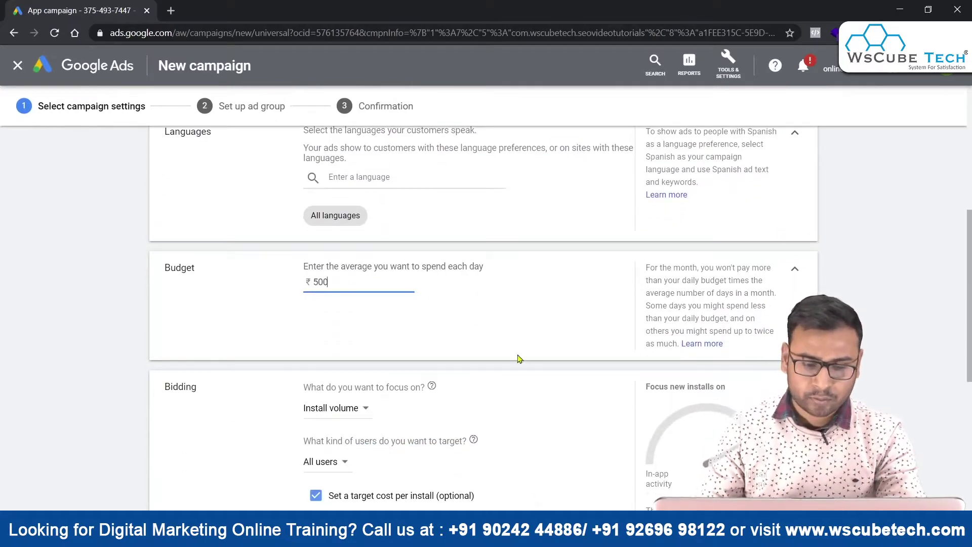
{"action": "left_click", "coordinate": [571, 276]}
Keep the bidding targeted at all users and set the target cost per install to ₹5
{"action": "scroll", "coordinate": [571, 275], "scroll_direction": "down", "scroll_amount": 3}
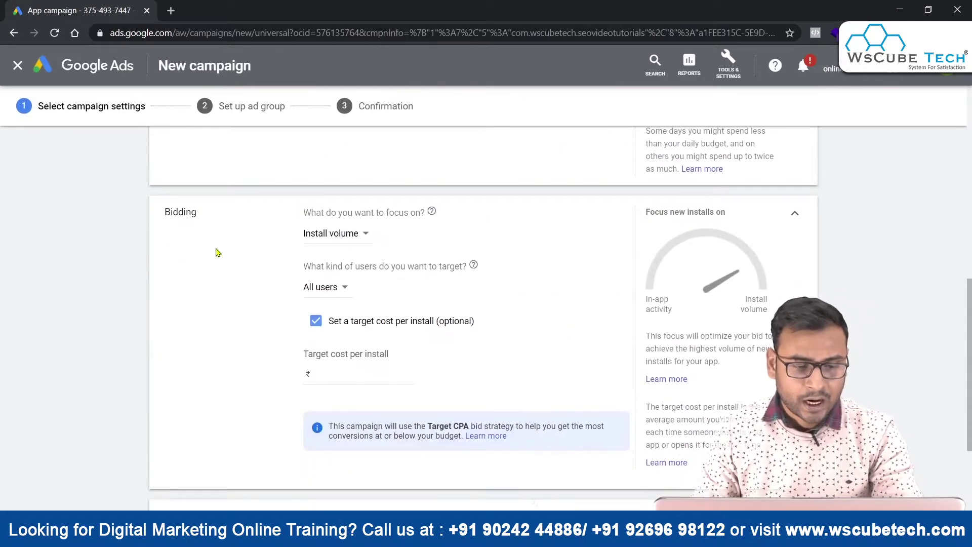
{"action": "left_click", "coordinate": [330, 288]}
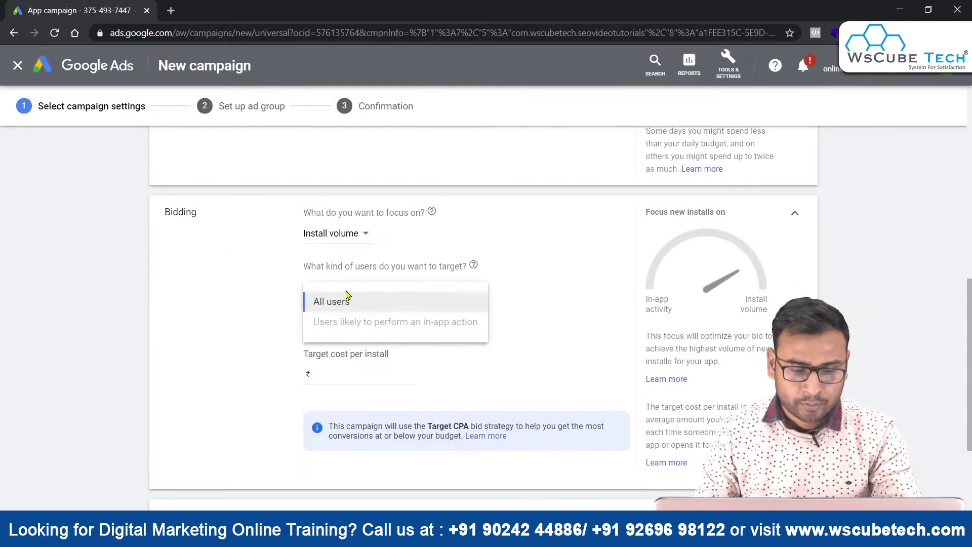
{"action": "left_click", "coordinate": [256, 334]}
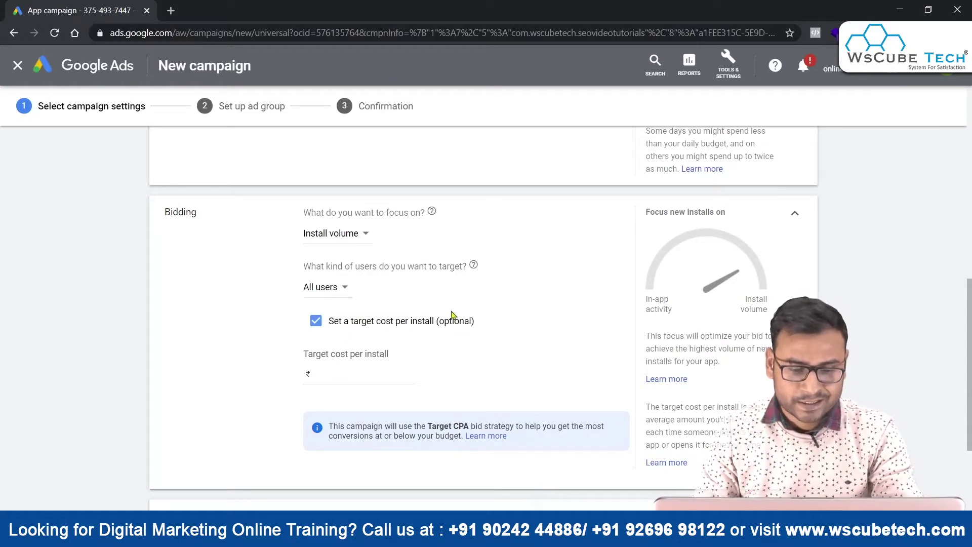
{"action": "left_click", "coordinate": [367, 376]}
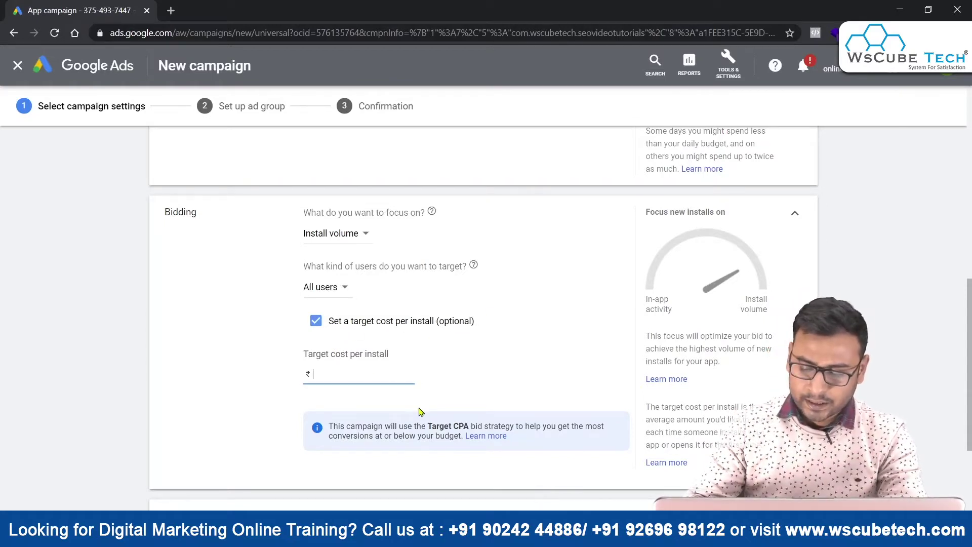
{"action": "type", "text": "2"}
{"action": "key", "text": "BackSpace"}
{"action": "type", "text": "5"}
{"action": "left_click", "coordinate": [514, 370]}
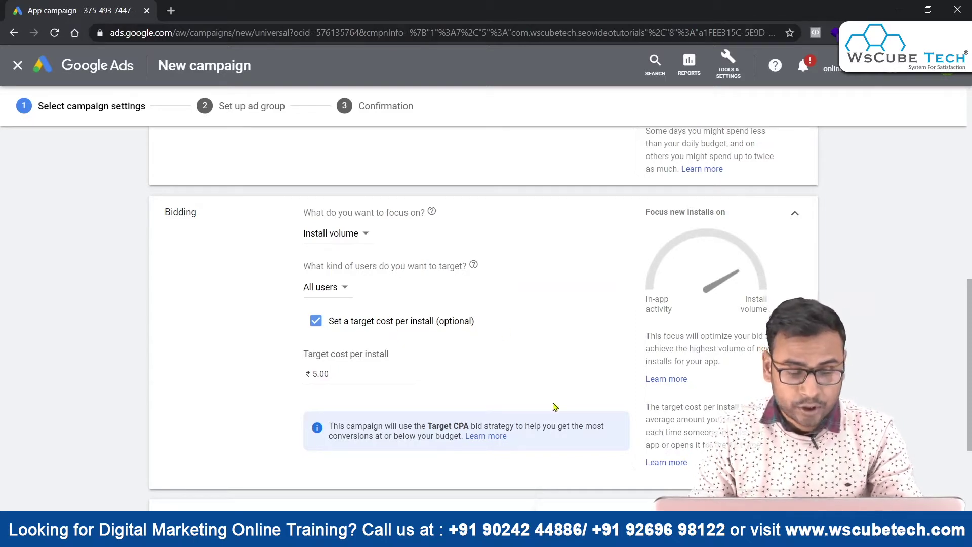
Review the bidding and date settings, and collapse the Bidding and Budget sections
{"action": "scroll", "coordinate": [592, 378], "scroll_direction": "down", "scroll_amount": 1}
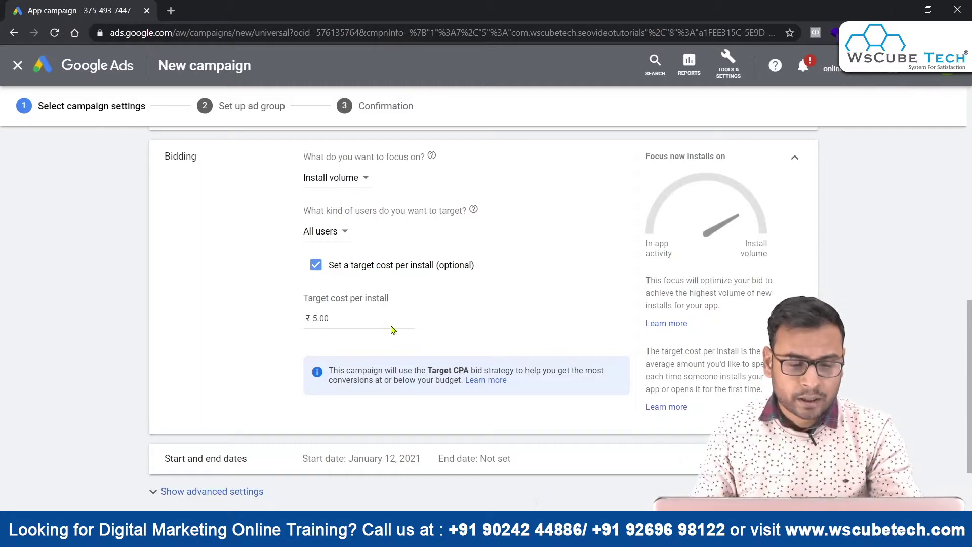
{"action": "scroll", "coordinate": [307, 297], "scroll_direction": "down", "scroll_amount": 2}
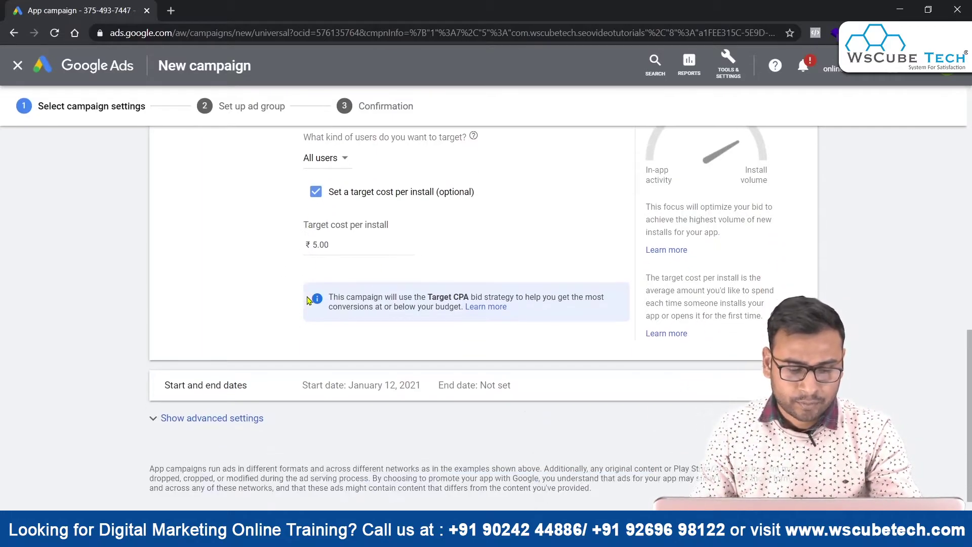
{"action": "scroll", "coordinate": [232, 289], "scroll_direction": "up", "scroll_amount": 2}
{"action": "scroll", "coordinate": [235, 354], "scroll_direction": "down", "scroll_amount": 3}
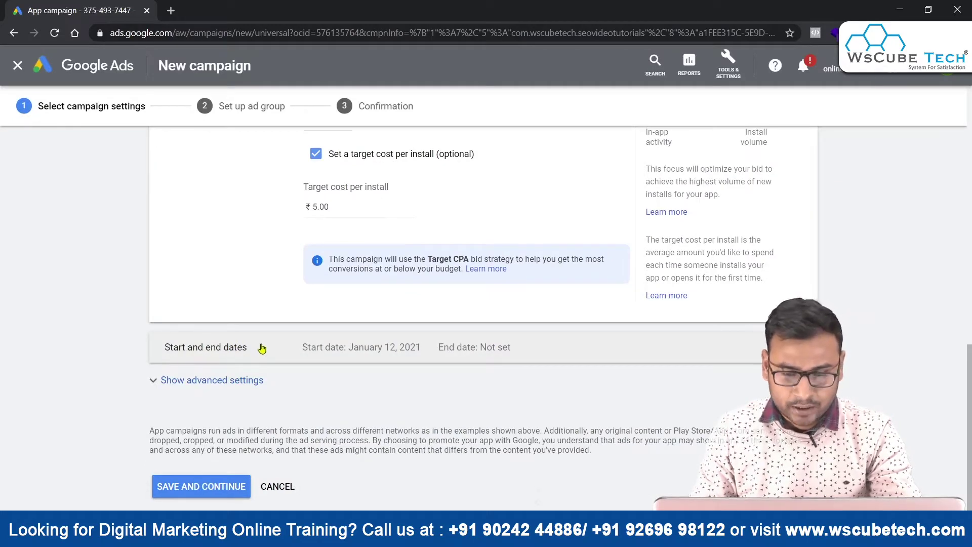
{"action": "scroll", "coordinate": [297, 321], "scroll_direction": "up", "scroll_amount": 4}
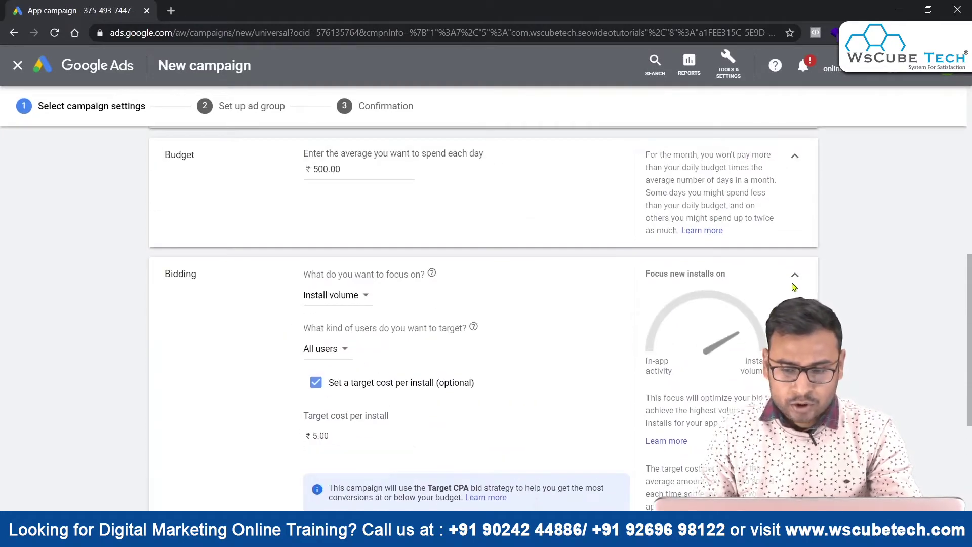
{"action": "left_click", "coordinate": [794, 277]}
{"action": "scroll", "coordinate": [858, 308], "scroll_direction": "up", "scroll_amount": 2}
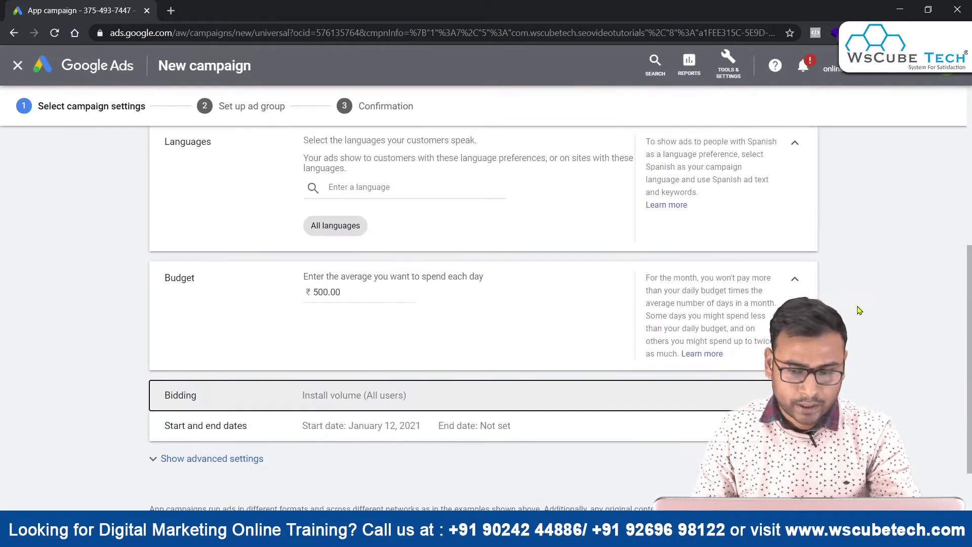
{"action": "left_click", "coordinate": [795, 276]}
Show the advanced settings to check the data feed option, and hide them again
{"action": "left_click", "coordinate": [263, 369]}
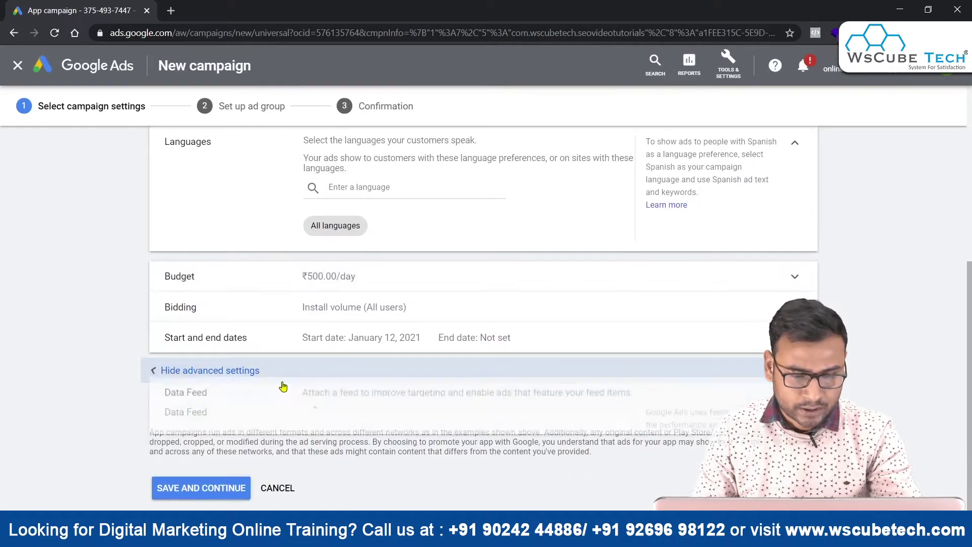
{"action": "scroll", "coordinate": [354, 415], "scroll_direction": "down", "scroll_amount": 2}
{"action": "left_click", "coordinate": [167, 288]}
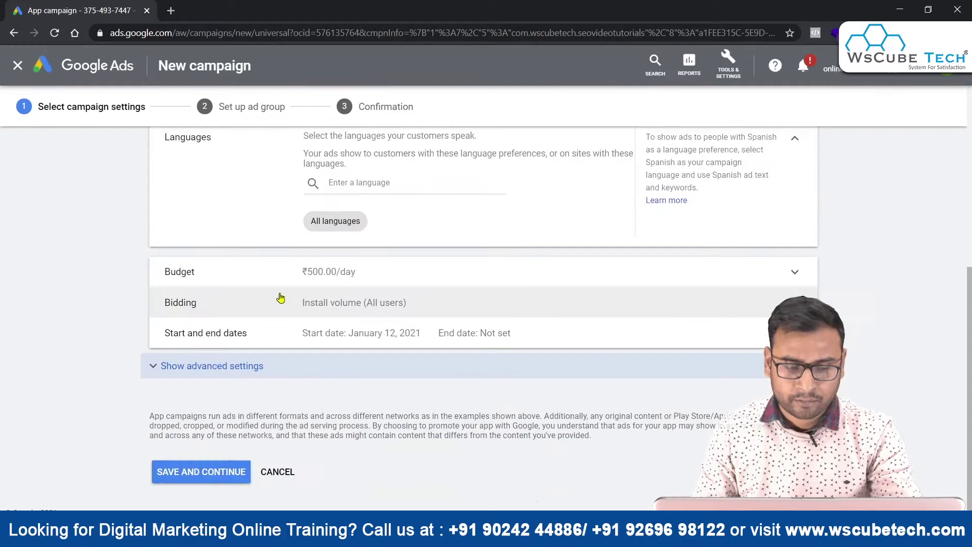
Collapse the Languages, Locations and Campaign name sections of the campaign settings
{"action": "scroll", "coordinate": [491, 289], "scroll_direction": "up", "scroll_amount": 2}
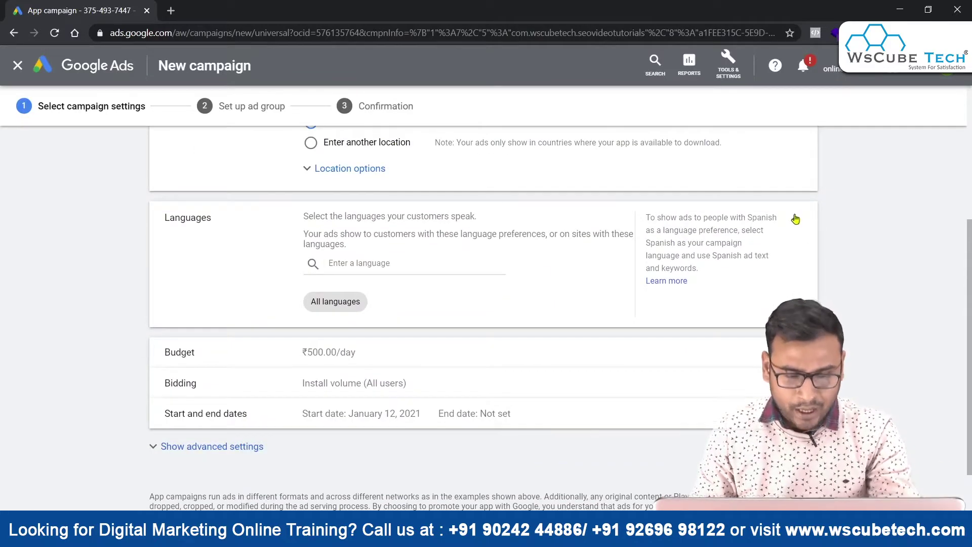
{"action": "left_click", "coordinate": [796, 216]}
{"action": "scroll", "coordinate": [844, 222], "scroll_direction": "up", "scroll_amount": 3}
{"action": "left_click", "coordinate": [795, 216]}
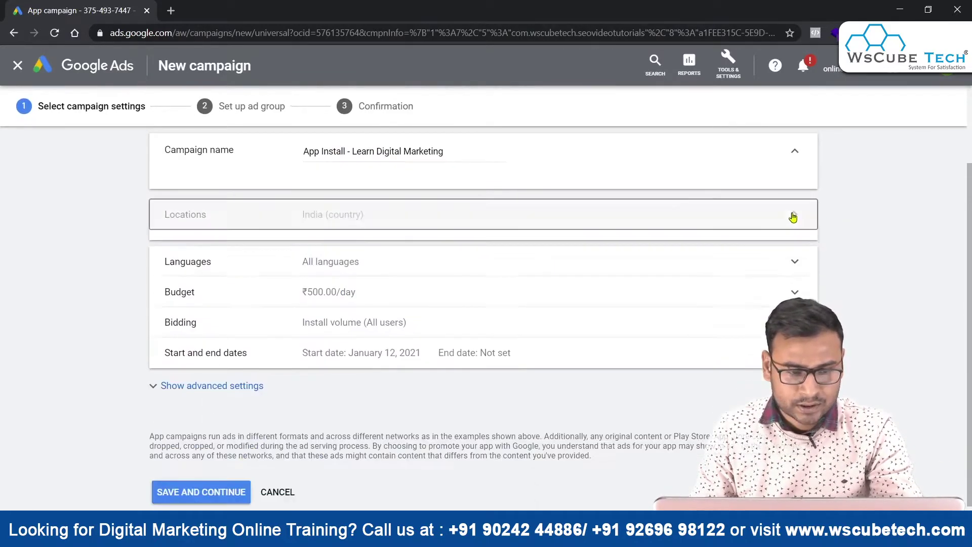
{"action": "left_click", "coordinate": [795, 151]}
{"action": "scroll", "coordinate": [869, 228], "scroll_direction": "up", "scroll_amount": 2}
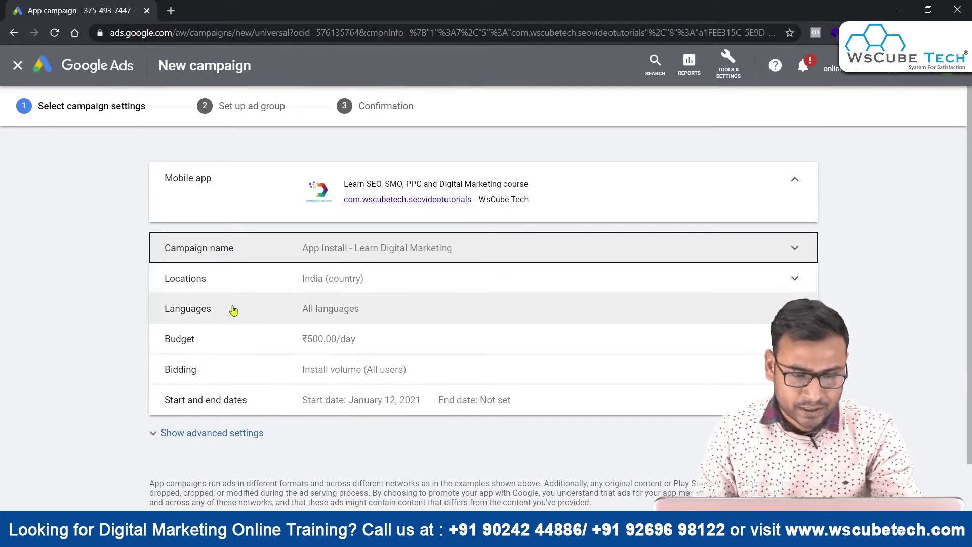
Review the campaign summary and the Bidding details, and save the campaign settings to continue to the ad group setup
{"action": "scroll", "coordinate": [367, 341], "scroll_direction": "down", "scroll_amount": 2}
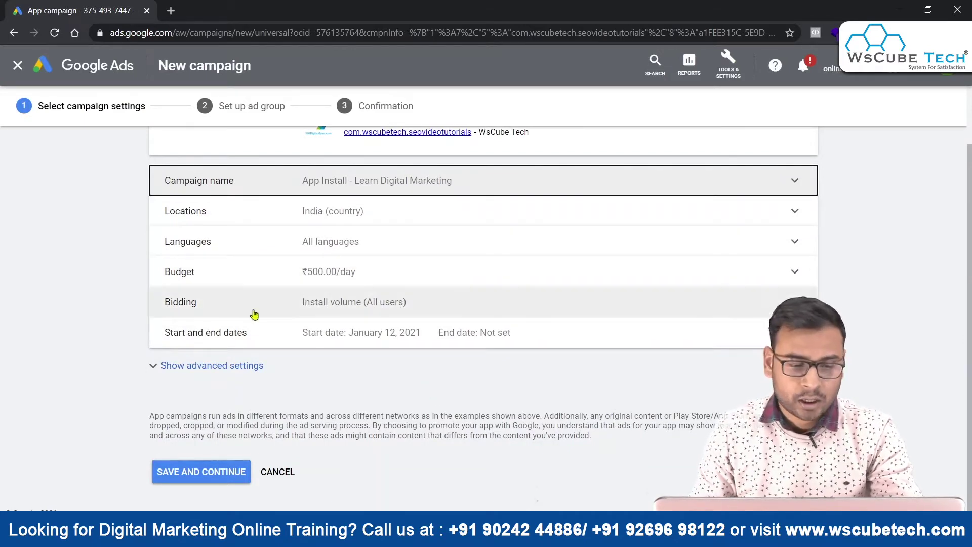
{"action": "left_click", "coordinate": [229, 309]}
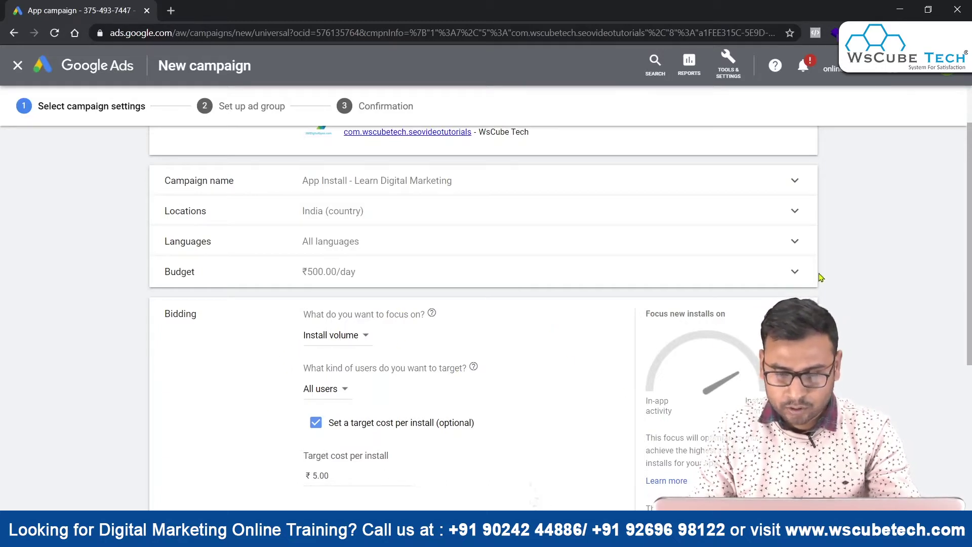
{"action": "left_click", "coordinate": [425, 304]}
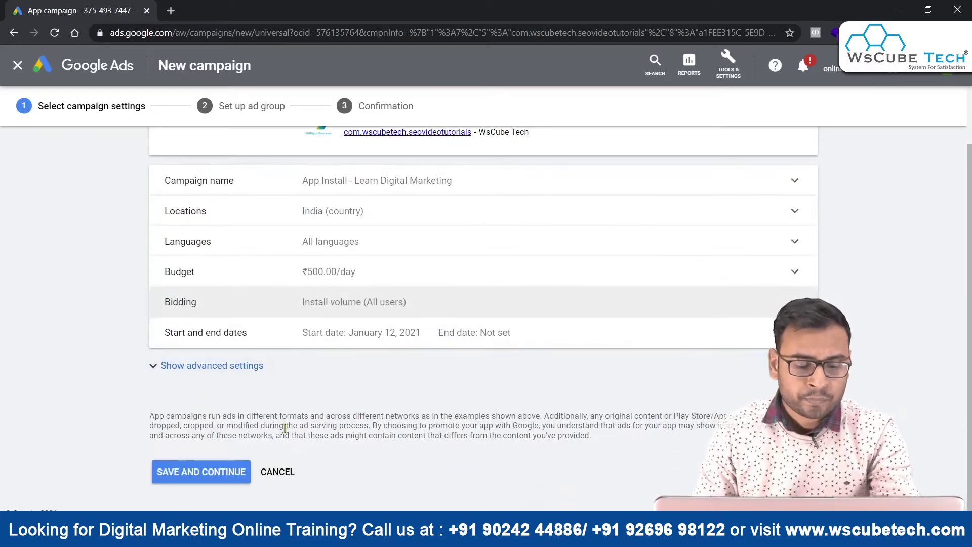
{"action": "scroll", "coordinate": [288, 180], "scroll_direction": "up", "scroll_amount": 2}
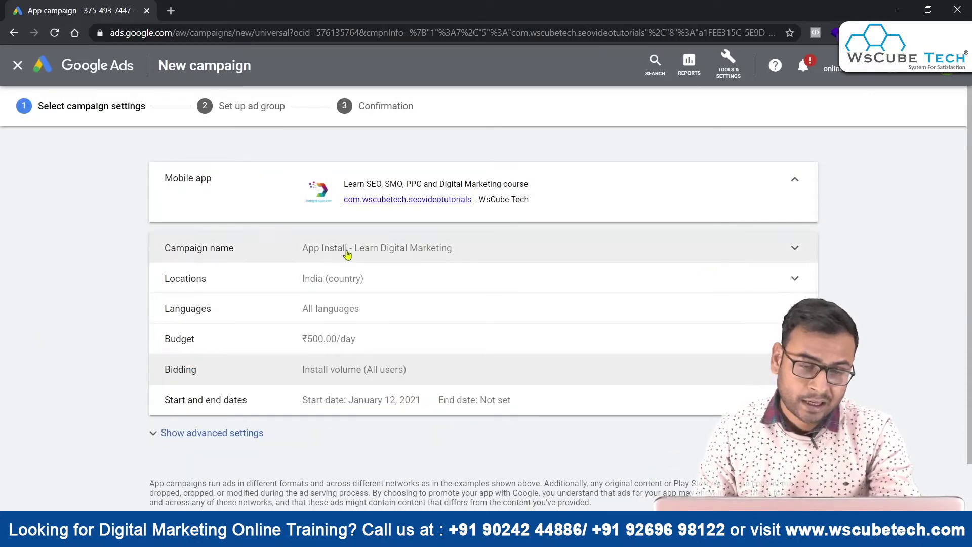
{"action": "scroll", "coordinate": [282, 319], "scroll_direction": "down", "scroll_amount": 2}
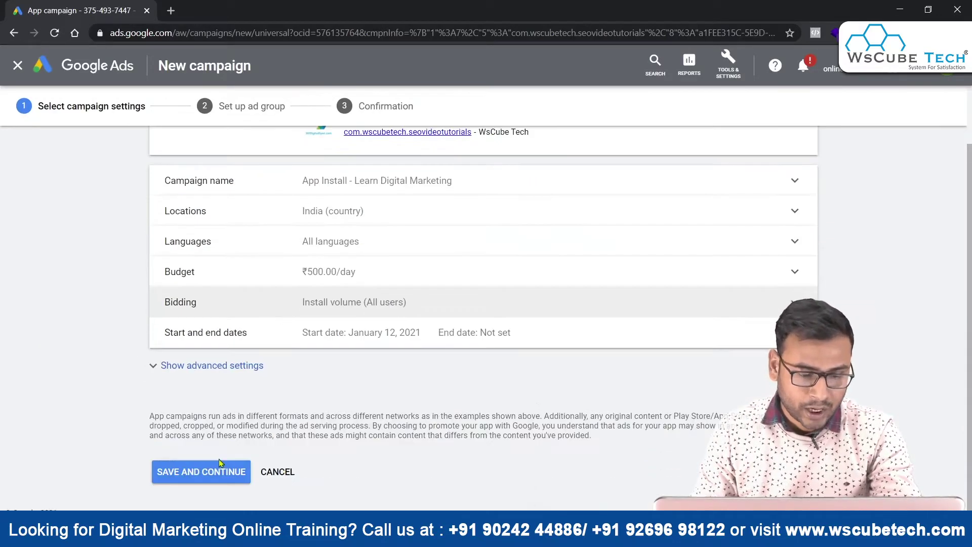
{"action": "left_click", "coordinate": [213, 476]}
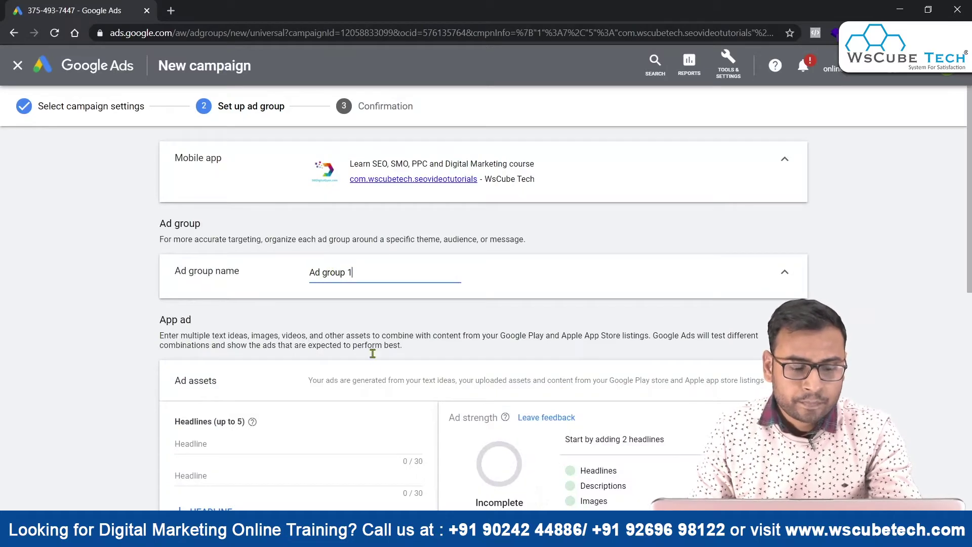
Examine the ad group page: the required ad assets, the ad strength checklist and the previews offered for each ad placement
{"action": "scroll", "coordinate": [373, 371], "scroll_direction": "down", "scroll_amount": 4}
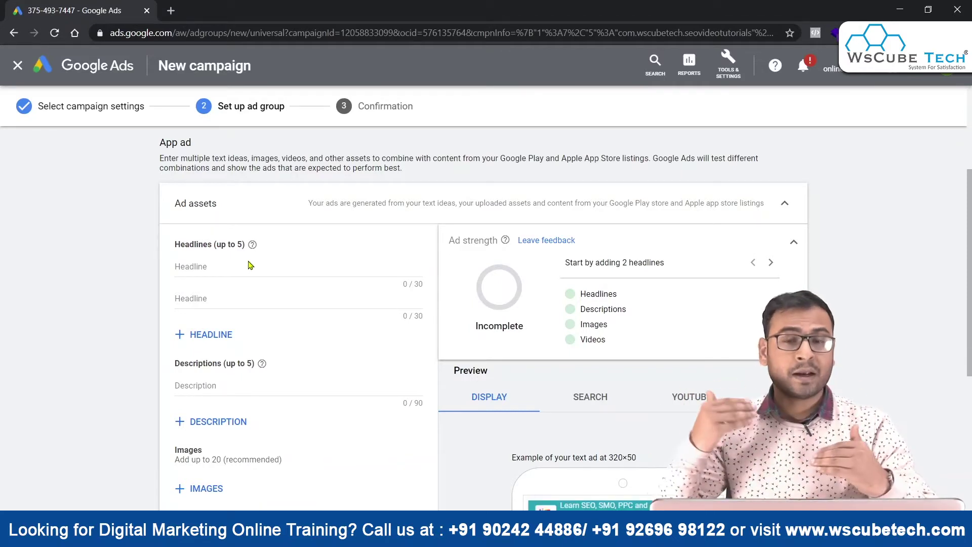
{"action": "scroll", "coordinate": [523, 326], "scroll_direction": "down", "scroll_amount": 1}
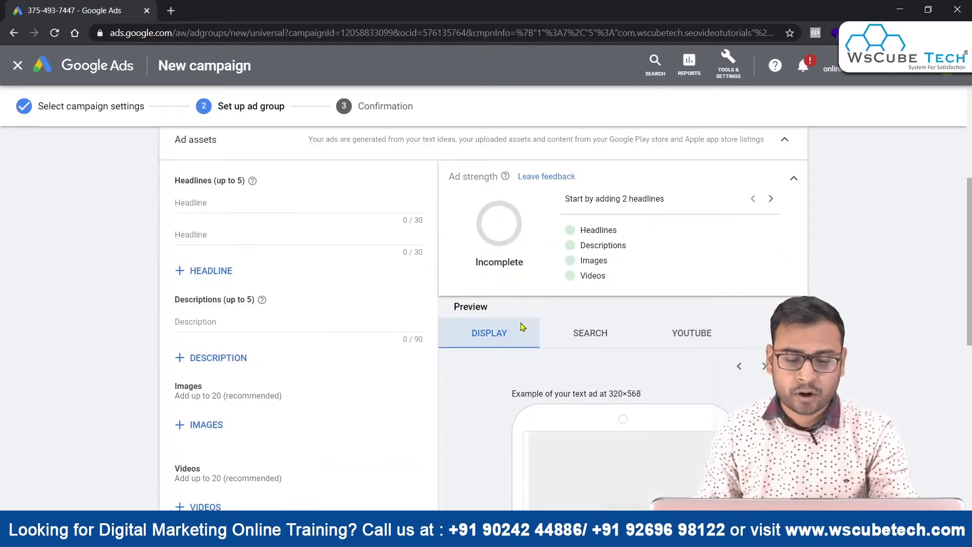
{"action": "scroll", "coordinate": [523, 327], "scroll_direction": "down", "scroll_amount": 2}
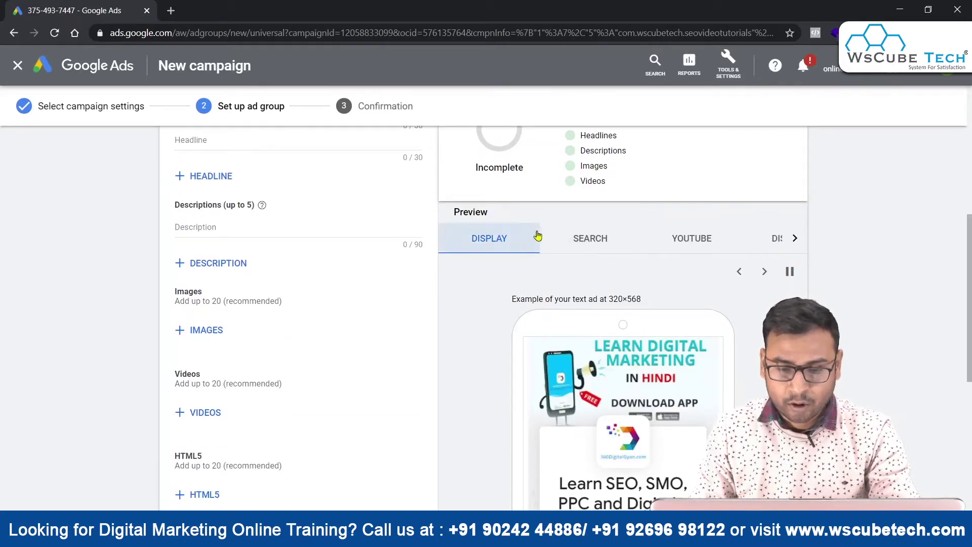
{"action": "left_click", "coordinate": [795, 238]}
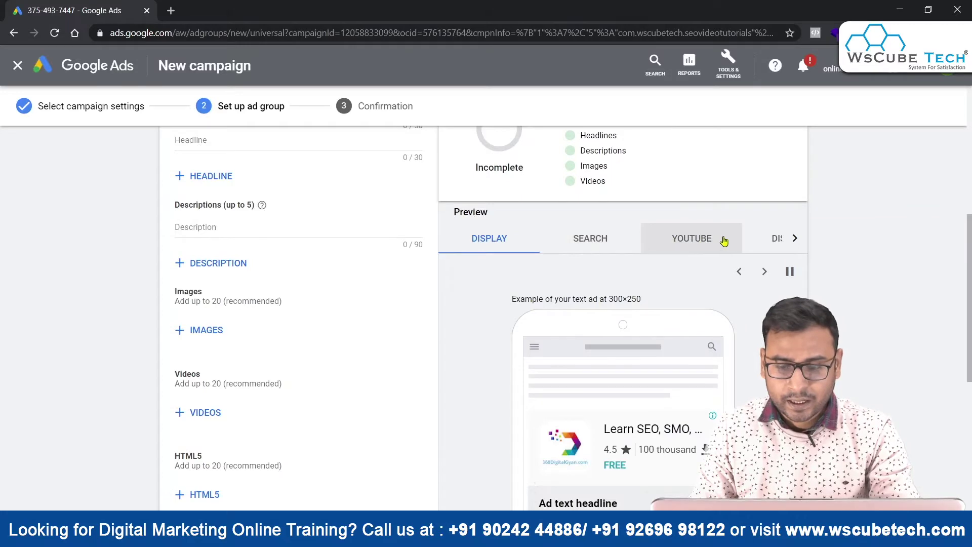
{"action": "left_click", "coordinate": [794, 242]}
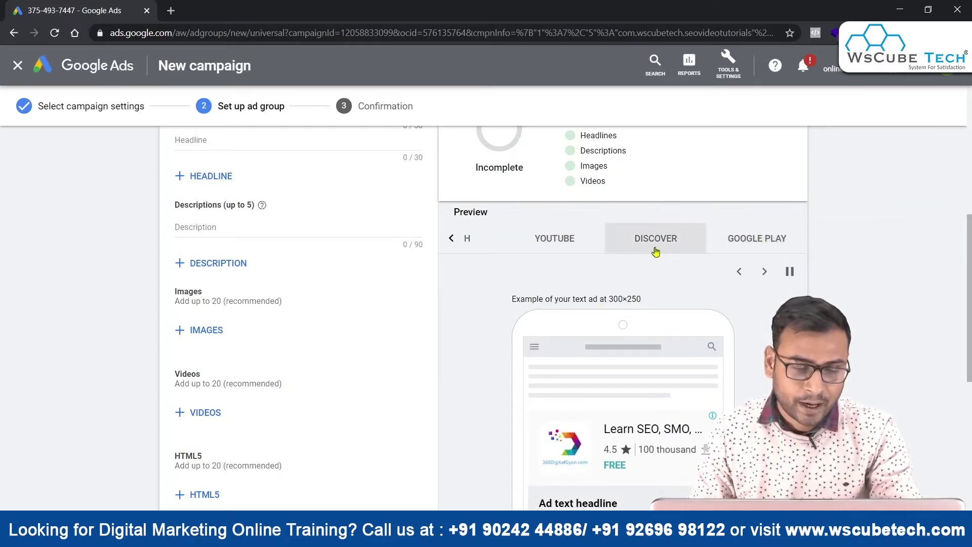
{"action": "scroll", "coordinate": [656, 250], "scroll_direction": "down", "scroll_amount": 2}
{"action": "scroll", "coordinate": [655, 252], "scroll_direction": "up", "scroll_amount": 3}
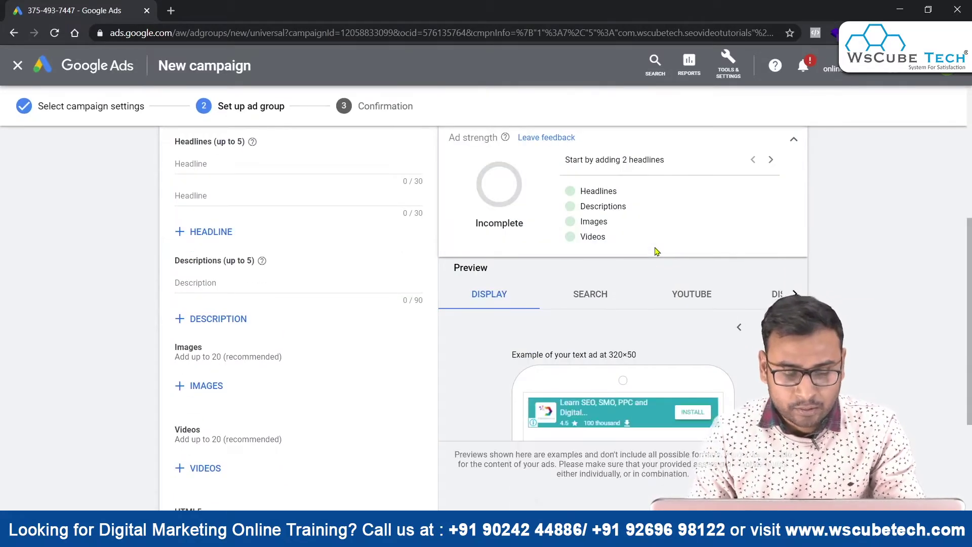
{"action": "scroll", "coordinate": [654, 252], "scroll_direction": "up", "scroll_amount": 3}
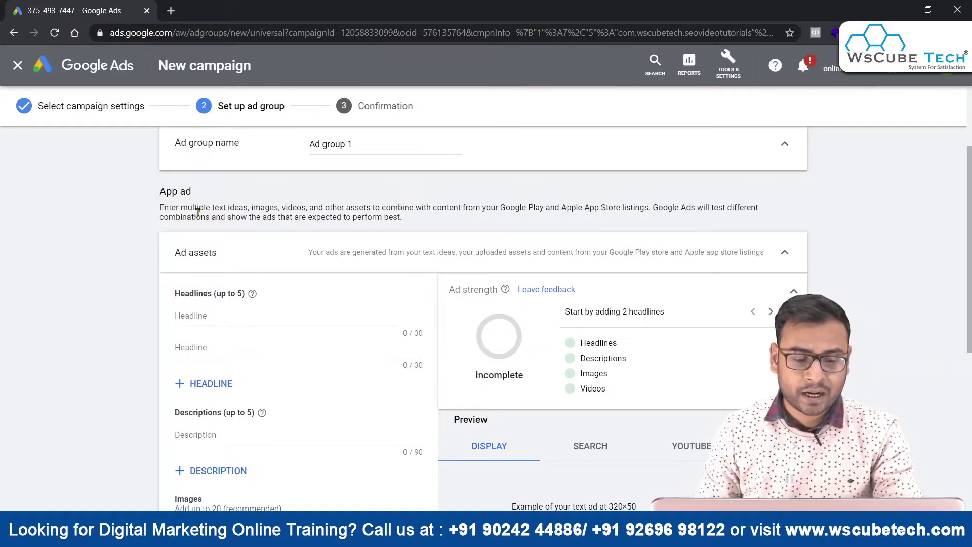
{"action": "scroll", "coordinate": [681, 350], "scroll_direction": "down", "scroll_amount": 3}
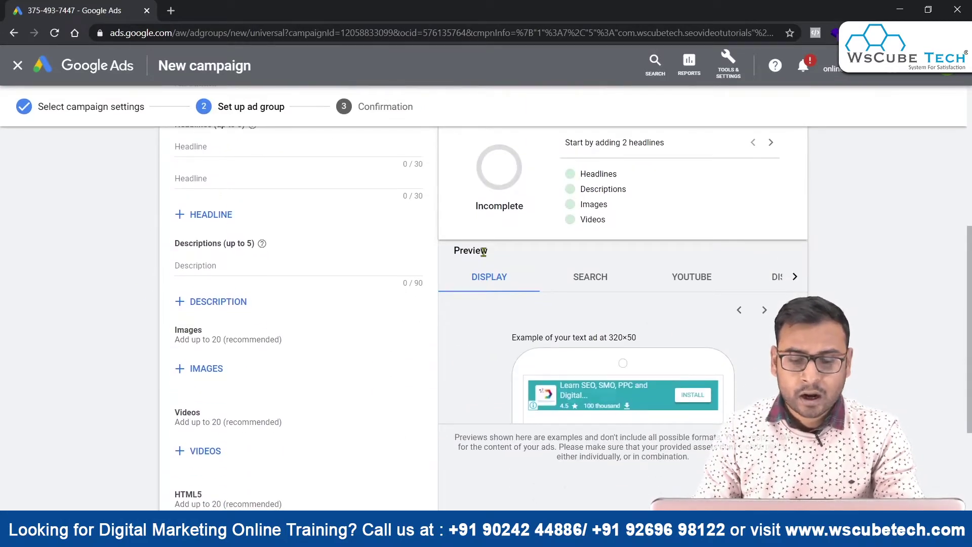
{"action": "scroll", "coordinate": [386, 305], "scroll_direction": "up", "scroll_amount": 3}
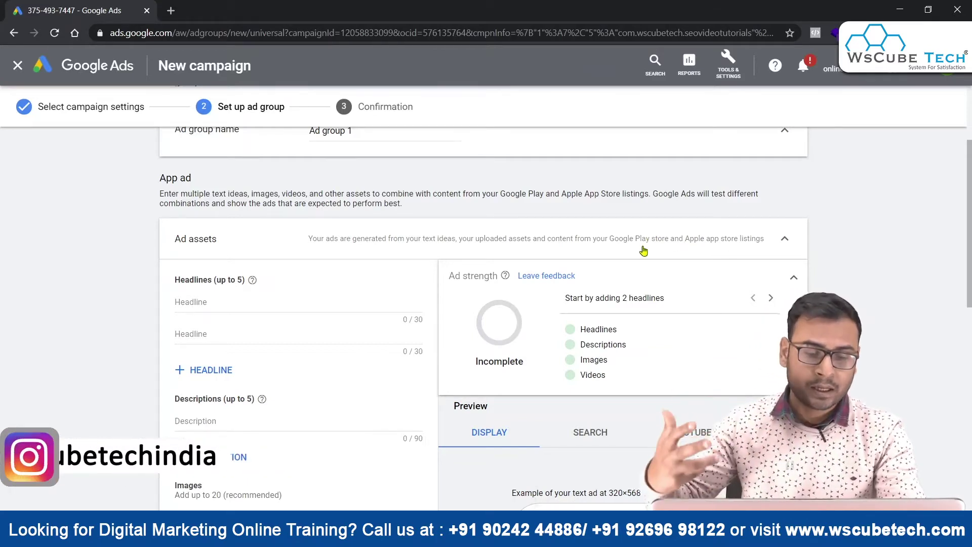
{"action": "scroll", "coordinate": [646, 283], "scroll_direction": "down", "scroll_amount": 2}
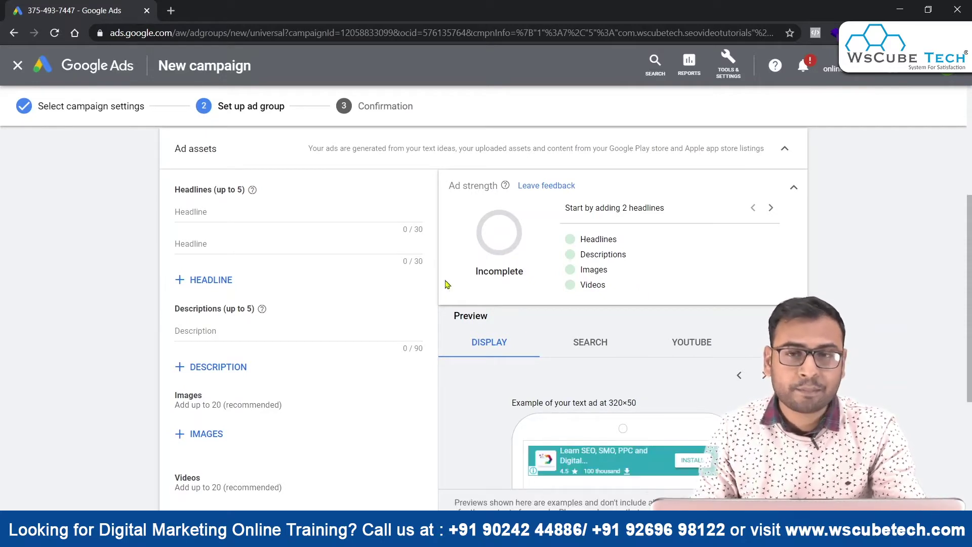
{"action": "scroll", "coordinate": [477, 332], "scroll_direction": "down", "scroll_amount": 1}
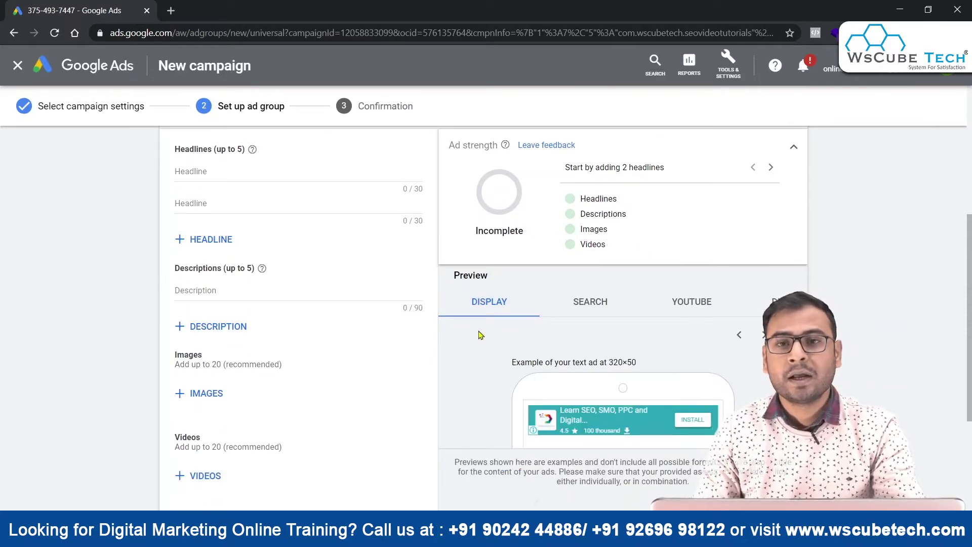
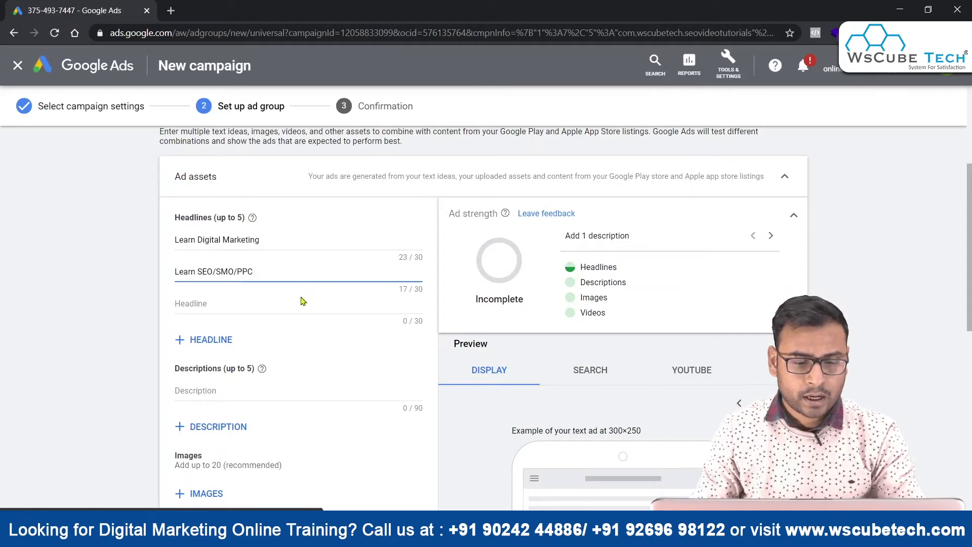
Enter "Master Digital Marketing" as the third headline of the app ad
{"action": "type", "text": "ma"}
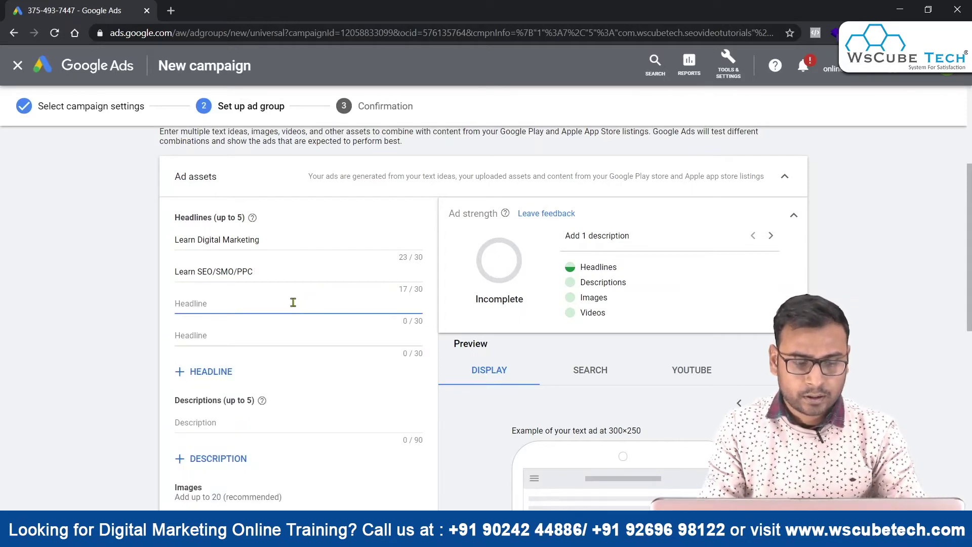
{"action": "key", "text": "BackSpace"}
{"action": "type", "text": "Master Digital m"}
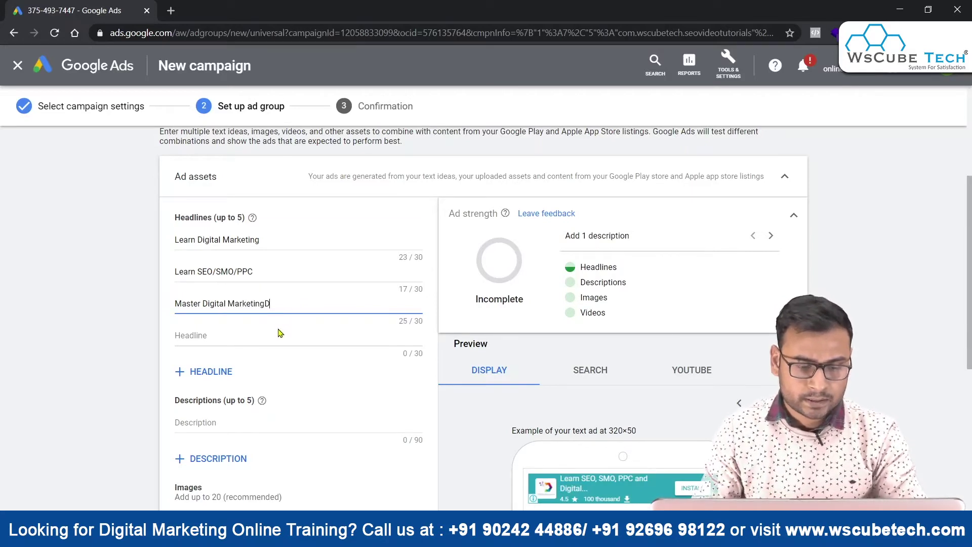
{"action": "key", "text": "BackSpace"}
Enter "Learn Digital Marketing in Hindi" as the fourth headline of the app ad
{"action": "left_click", "coordinate": [261, 337]}
{"action": "type", "text": "Learn D"}
{"action": "type", "text": "igit"}
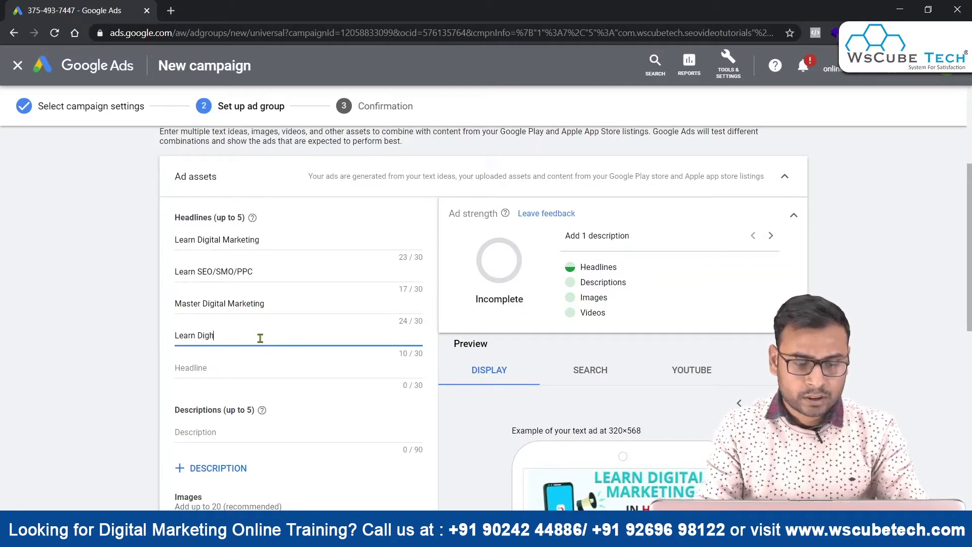
{"action": "type", "text": "al"}
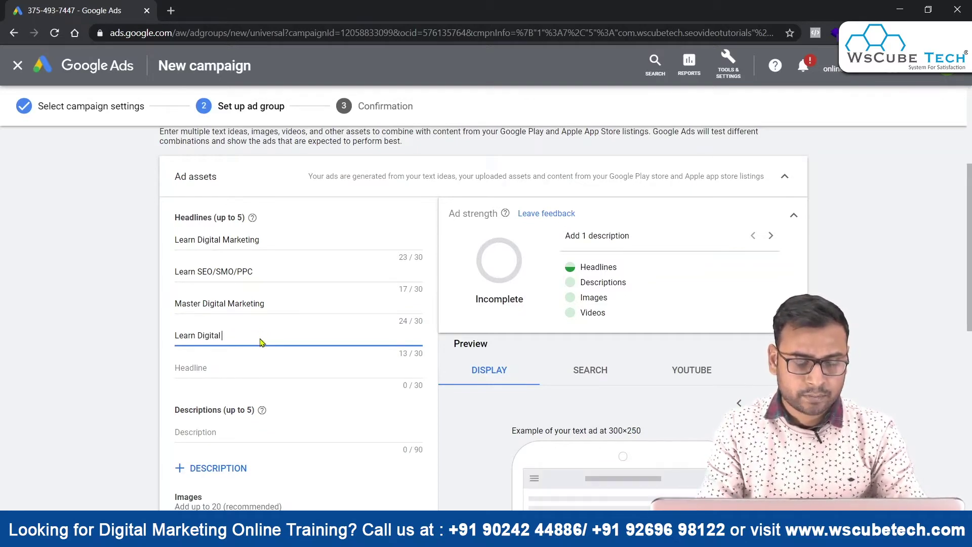
{"action": "type", "text": " Marketing in"}
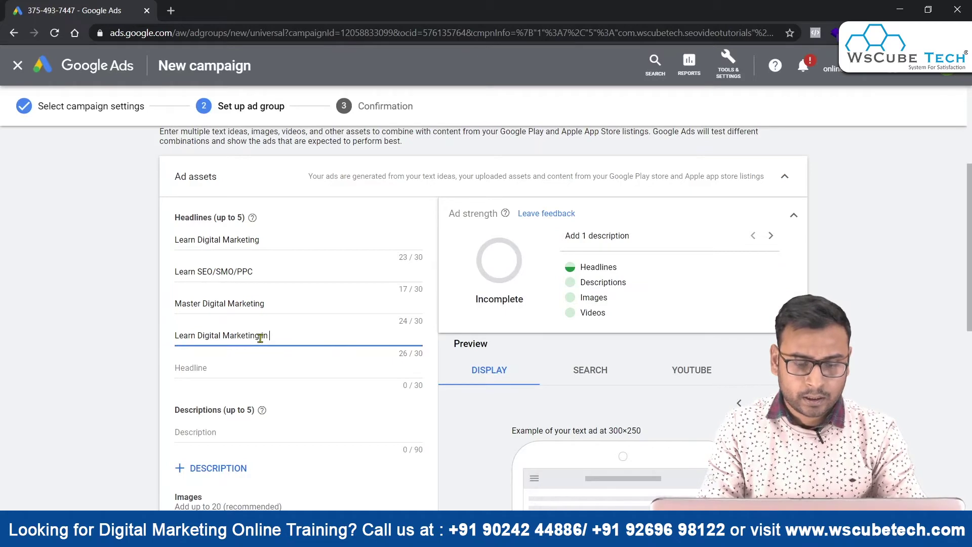
{"action": "type", "text": " Hindi"}
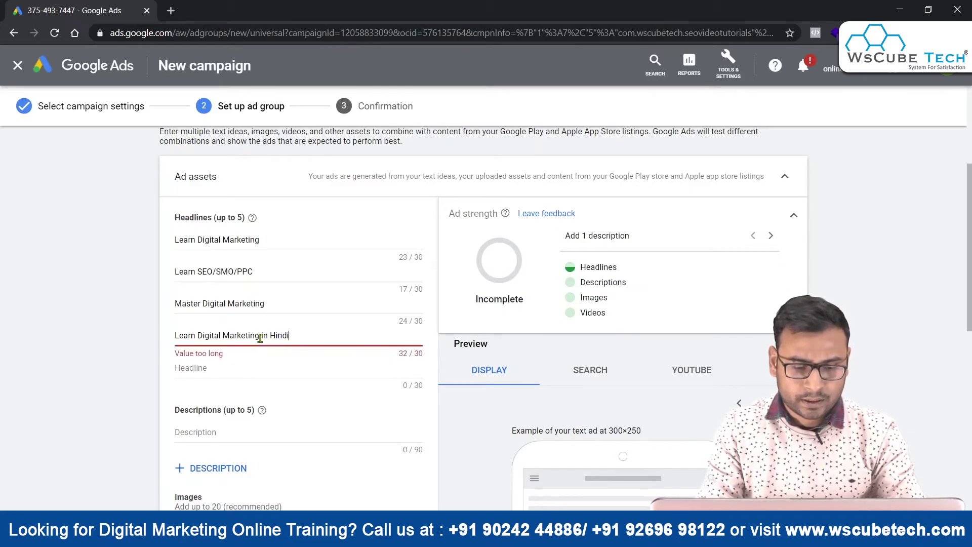
Shorten the fourth headline by removing "in Hindi" and replacing "Digital" so that it reads "Learn Online Marketing"
{"action": "key", "text": "BackSpace"}
{"action": "key", "text": "BackSpace"}
{"action": "key", "text": "BackSpace"}
{"action": "key", "text": "BackSpace"}
{"action": "key", "text": "BackSpace"}
{"action": "key", "text": "BackSpace"}
{"action": "key", "text": "BackSpace"}
{"action": "key", "text": "BackSpace"}
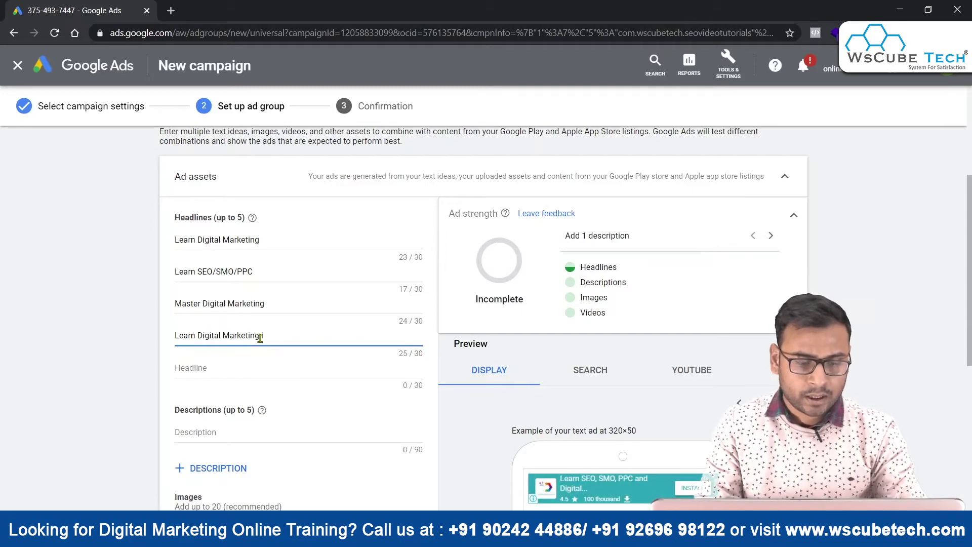
{"action": "left_click_drag", "start_coordinate": [197, 335], "coordinate": [224, 335]}
{"action": "type", "text": "Online"}
Enter "Learn Search Engine Optimization" as the fifth headline and shorten it to "Search Engine Optimization"
{"action": "left_click", "coordinate": [218, 368]}
{"action": "type", "text": "Learn Sear"}
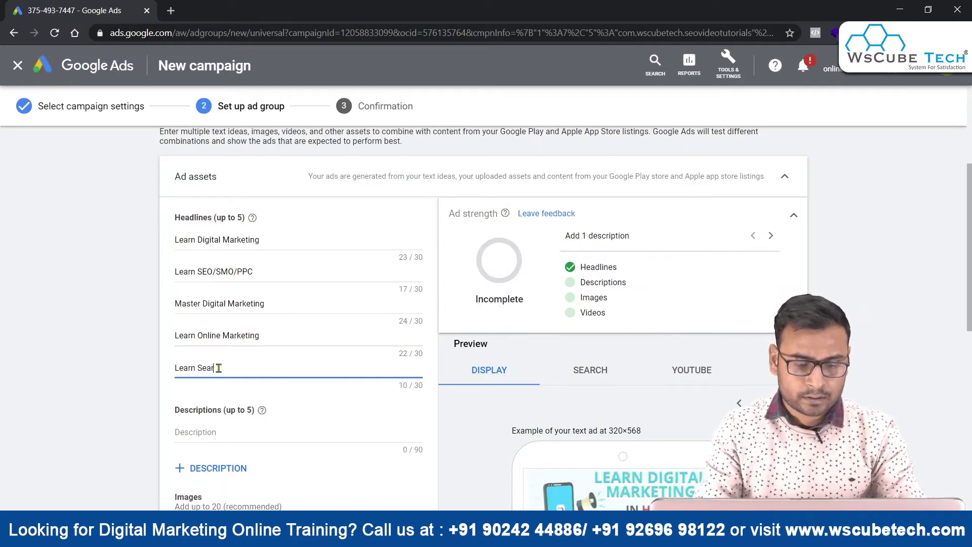
{"action": "type", "text": "ch Engine "}
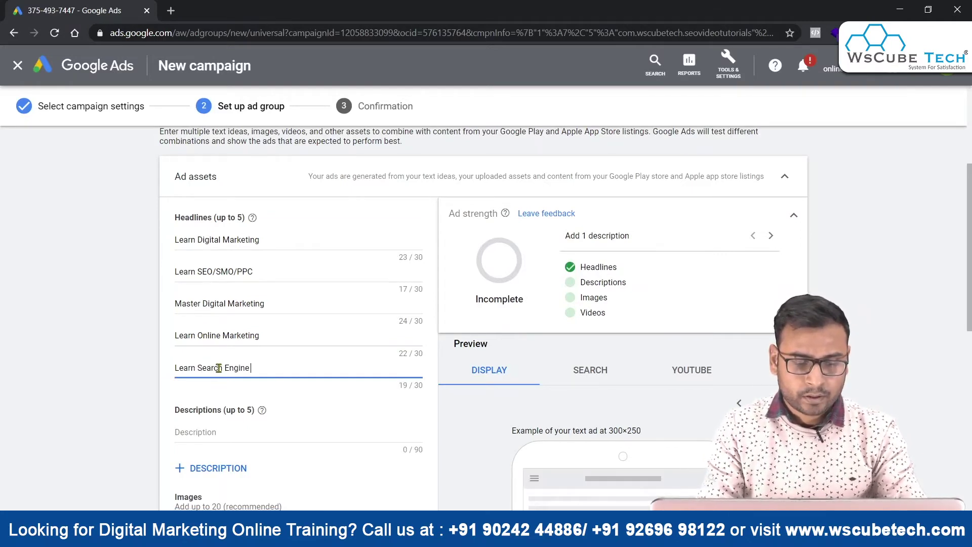
{"action": "type", "text": "Optimization"}
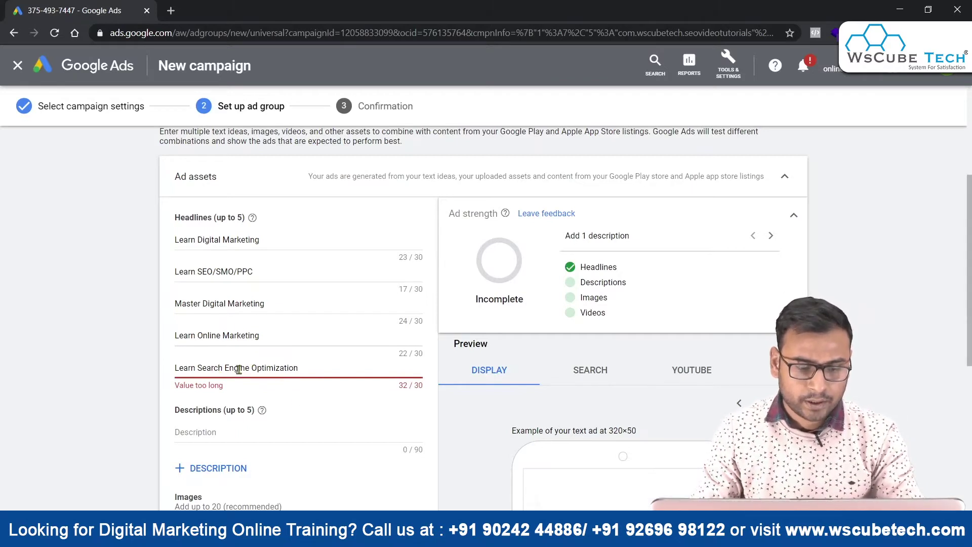
{"action": "left_click_drag", "start_coordinate": [199, 369], "coordinate": [71, 397]}
{"action": "key", "text": "BackSpace"}
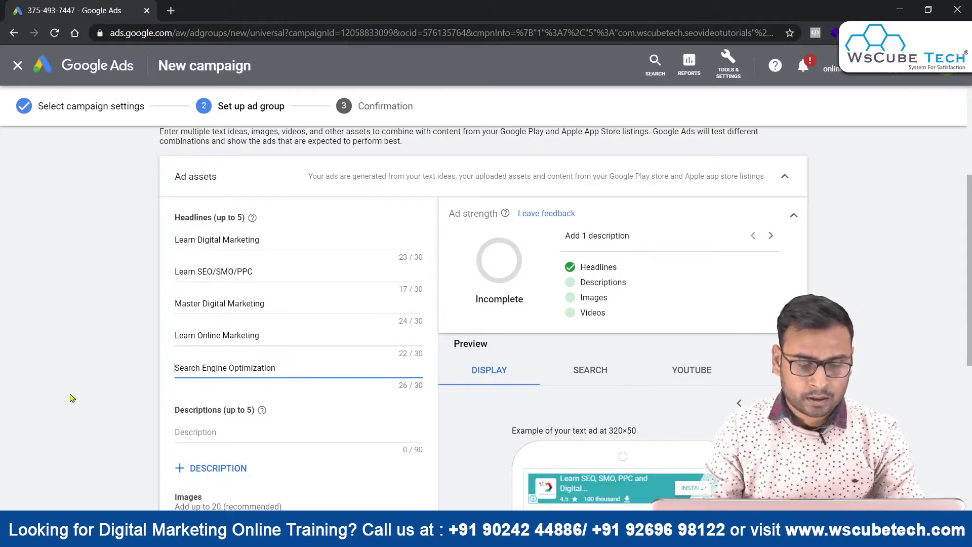
Try to append "Tips" to the fifth headline, and remove the added word again
{"action": "left_click", "coordinate": [280, 369]}
{"action": "type", "text": "Tips"}
{"action": "key", "text": "BackSpace"}
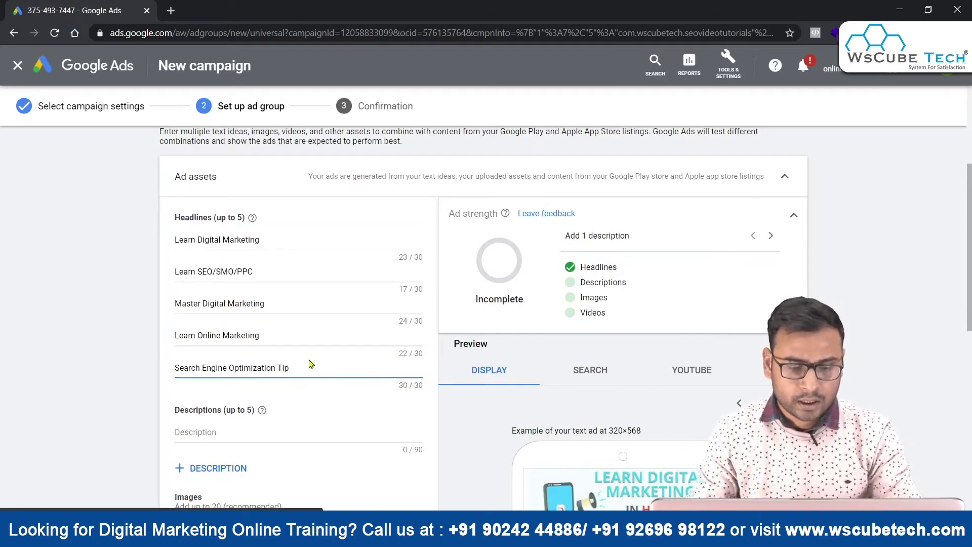
{"action": "left_click_drag", "start_coordinate": [276, 369], "coordinate": [340, 382]}
{"action": "key", "text": "BackSpace"}
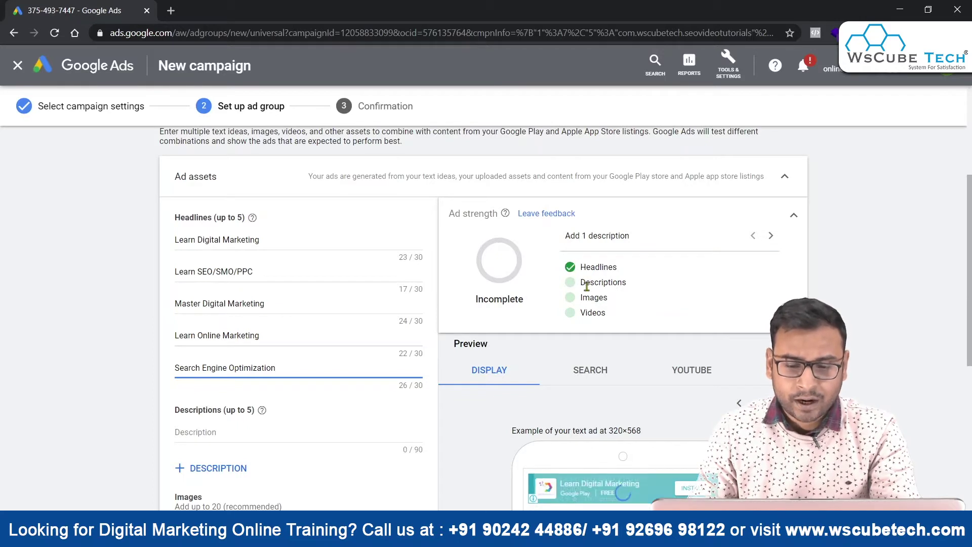
{"action": "scroll", "coordinate": [476, 398], "scroll_direction": "down", "scroll_amount": 1}
{"action": "scroll", "coordinate": [362, 329], "scroll_direction": "down", "scroll_amount": 2}
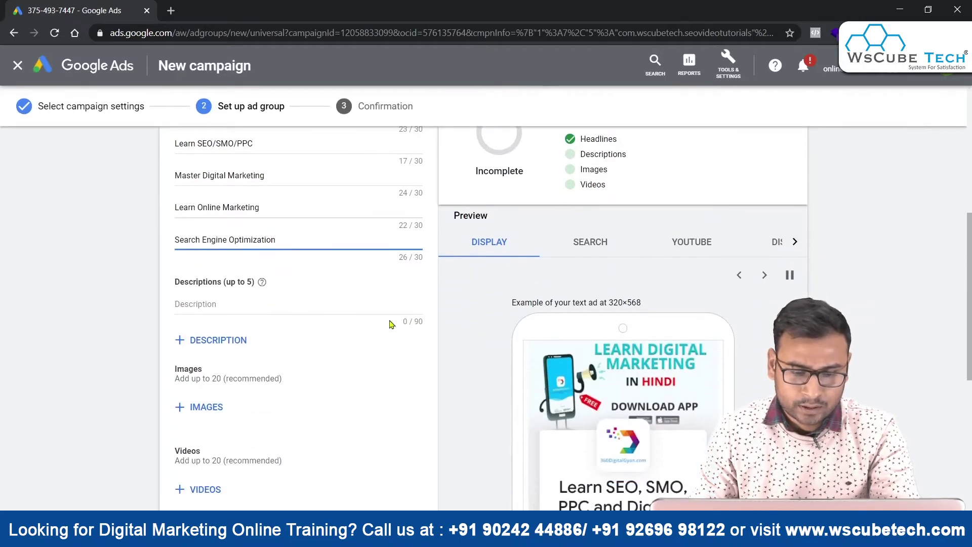
{"action": "left_click", "coordinate": [297, 304]}
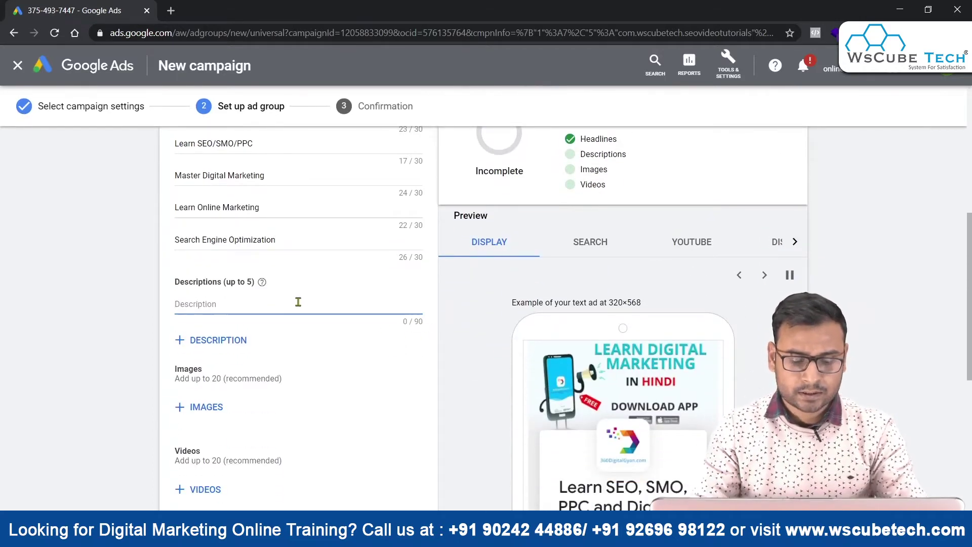
{"action": "type", "text": "Learn Digital Markeit"}
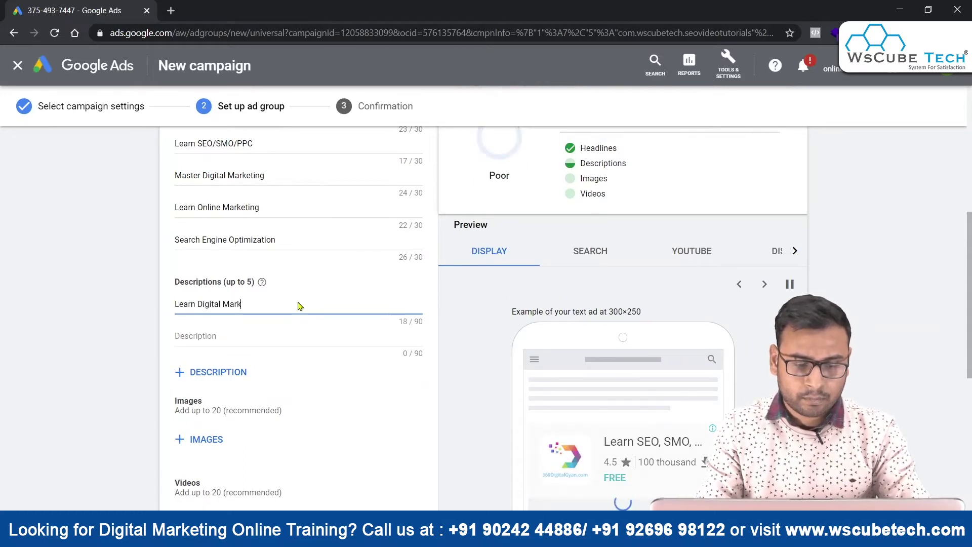
{"action": "key", "text": "BackSpace"}
{"action": "key", "text": "BackSpace"}
{"action": "type", "text": "ting"}
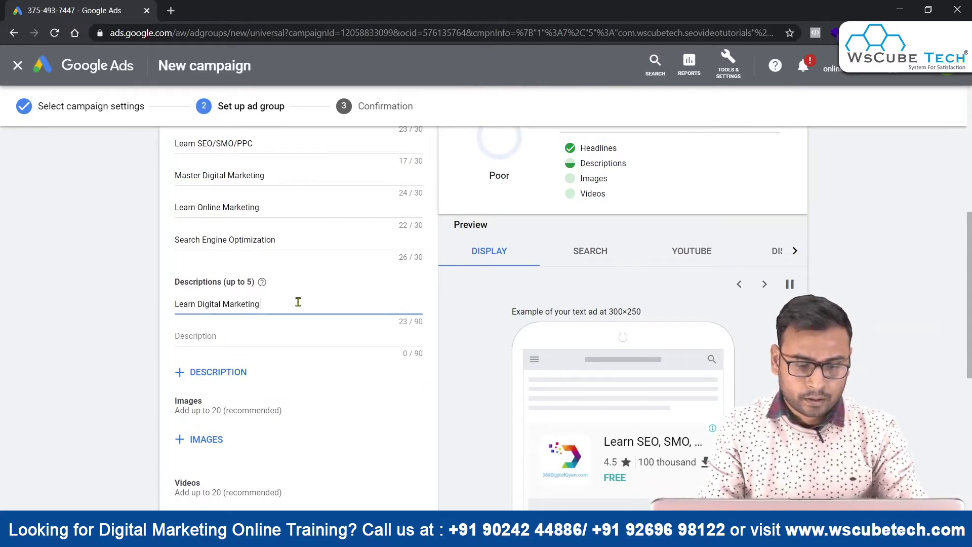
{"action": "type", "text": " Lie"}
{"action": "key", "text": "BackSpace"}
{"action": "key", "text": "BackSpace"}
{"action": "key", "text": "BackSpace"}
{"action": "key", "text": "BackSpace"}
{"action": "key", "text": "BackSpace"}
{"action": "key", "text": "BackSpace"}
{"action": "key", "text": "BackSpace"}
{"action": "key", "text": "BackSpace"}
{"action": "key", "text": "BackSpace"}
{"action": "key", "text": "BackSpace"}
{"action": "key", "text": "BackSpace"}
{"action": "key", "text": "BackSpace"}
{"action": "key", "text": "BackSpace"}
{"action": "key", "text": "BackSpace"}
{"action": "key", "text": "BackSpace"}
{"action": "key", "text": "BackSpace"}
{"action": "key", "text": "BackSpace"}
{"action": "key", "text": "BackSpace"}
{"action": "key", "text": "BackSpace"}
{"action": "key", "text": "BackSpace"}
{"action": "type", "text": "Master Dig"}
{"action": "key", "text": "BackSpace"}
{"action": "key", "text": "BackSpace"}
{"action": "key", "text": "BackSpace"}
{"action": "key", "text": "BackSpace"}
{"action": "key", "text": "BackSpace"}
{"action": "key", "text": "BackSpace"}
{"action": "key", "text": "BackSpace"}
{"action": "key", "text": "BackSpace"}
{"action": "key", "text": "BackSpace"}
{"action": "key", "text": "BackSpace"}
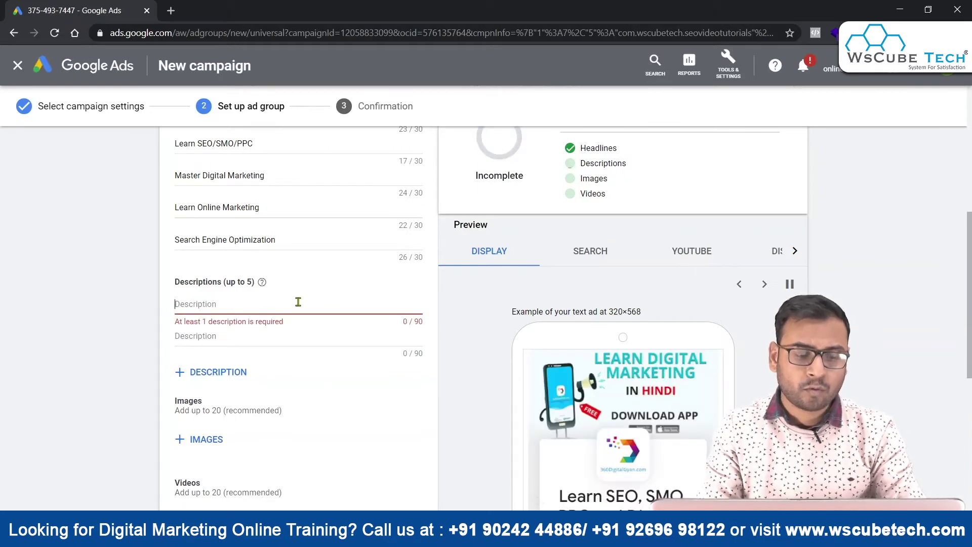
Enter "Master Digital Marketing, Learn SEO, SMO & PPC Advertising" as the first description of the app ad
{"action": "type", "text": "Master Di"}
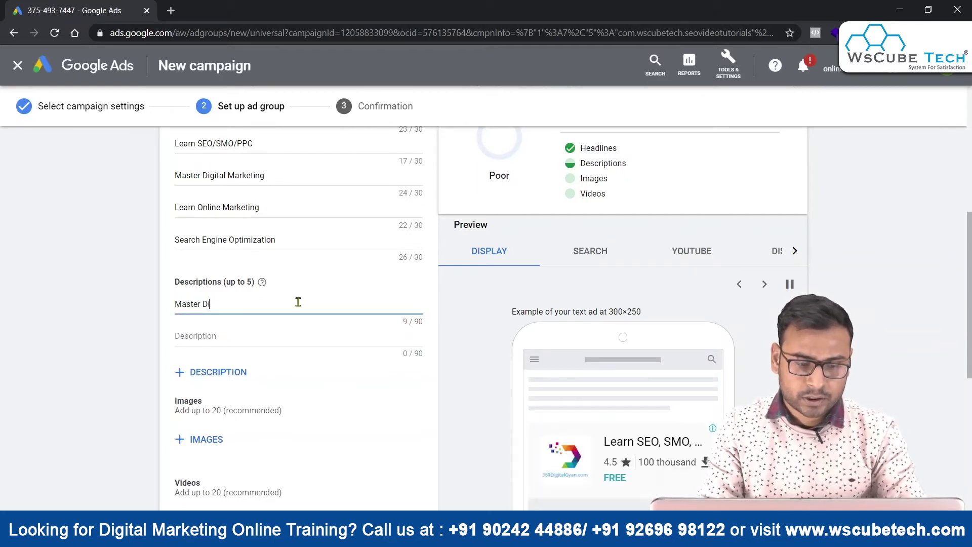
{"action": "type", "text": "gital Marketing, Learn SEO, SMO & PPC Advertising"}
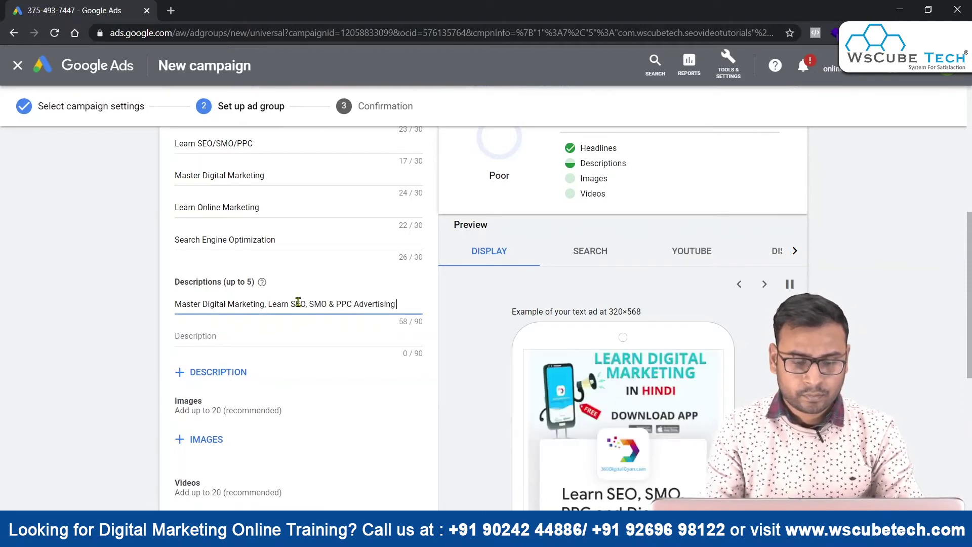
Enter "Learn in a fun way! Test Your knowledge in Digital marketing through quizzes available." as the second description, with the spelling of "quizzes" corrected
{"action": "left_click", "coordinate": [275, 337]}
{"action": "type", "text": "Learn "}
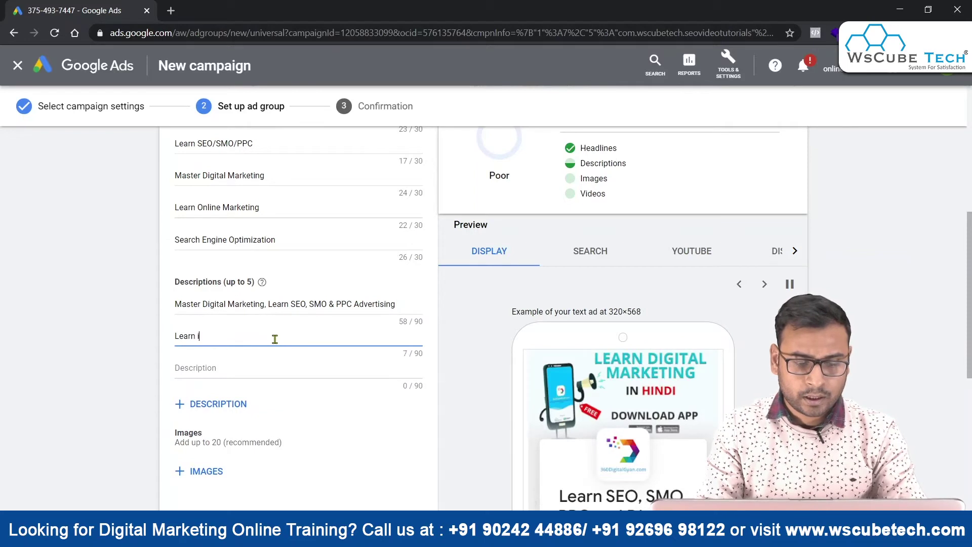
{"action": "type", "text": "in a fu"}
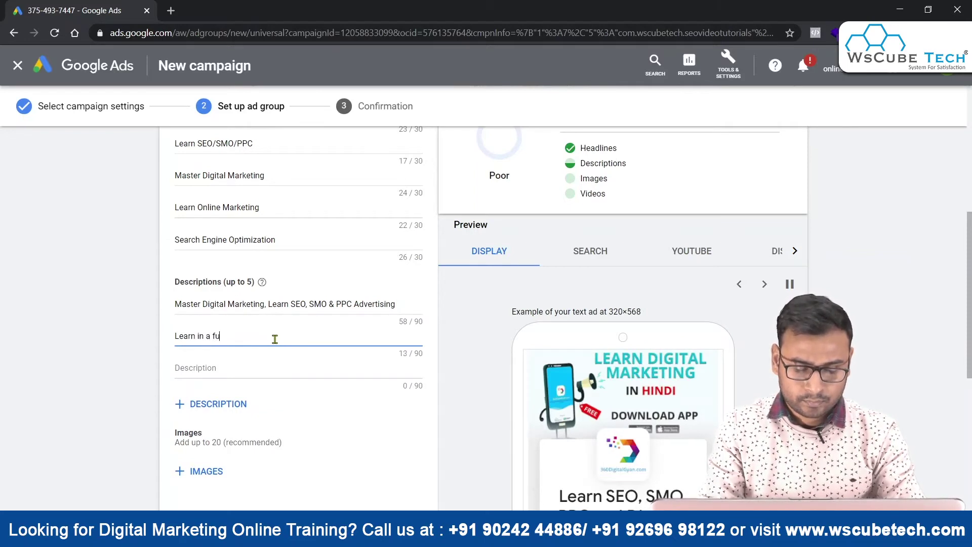
{"action": "type", "text": "n wa"}
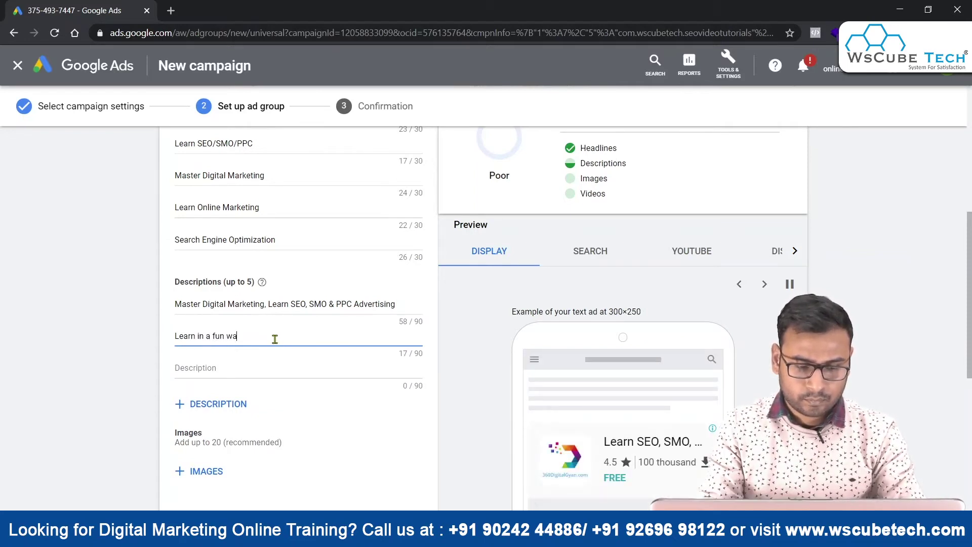
{"action": "type", "text": "y!"}
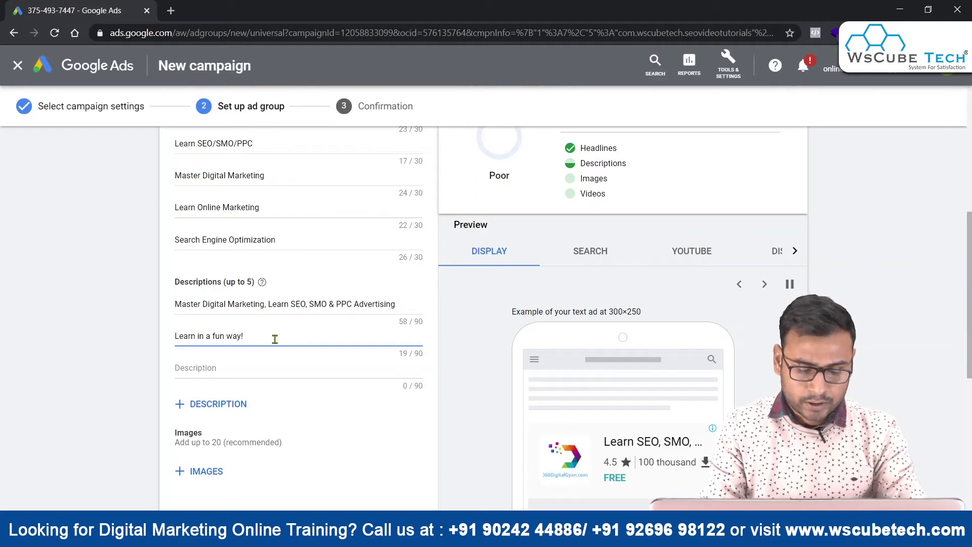
{"action": "type", "text": " Test You"}
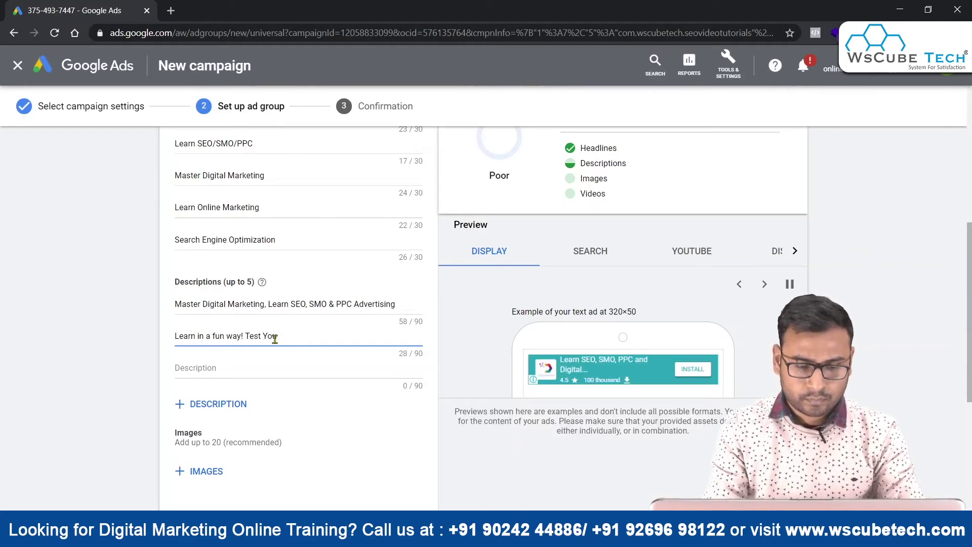
{"action": "type", "text": "r knowledge in D"}
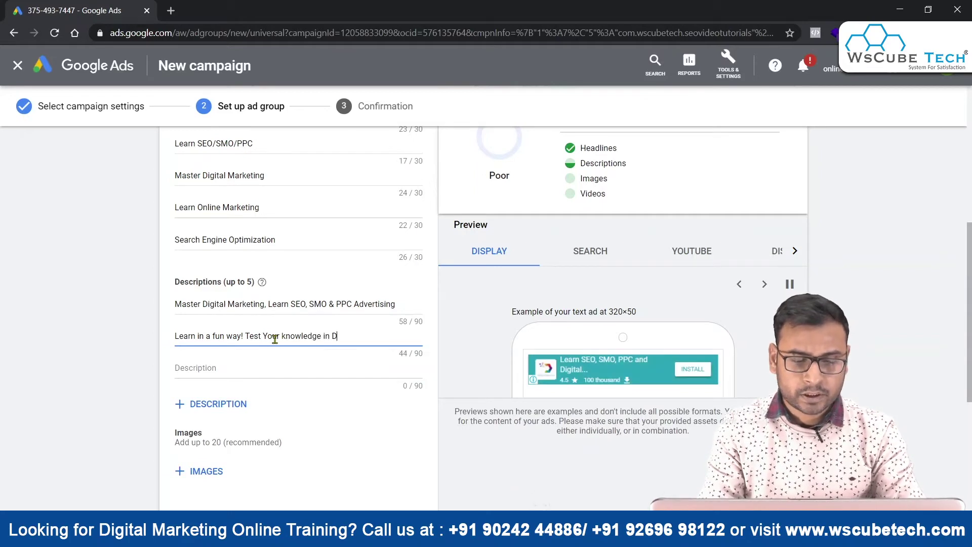
{"action": "type", "text": "igital market"}
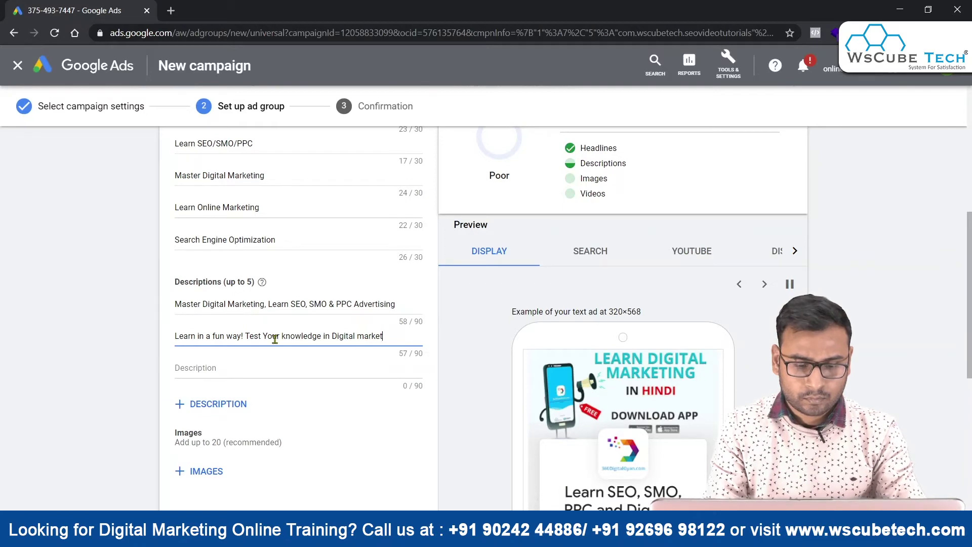
{"action": "type", "text": "ing through q"}
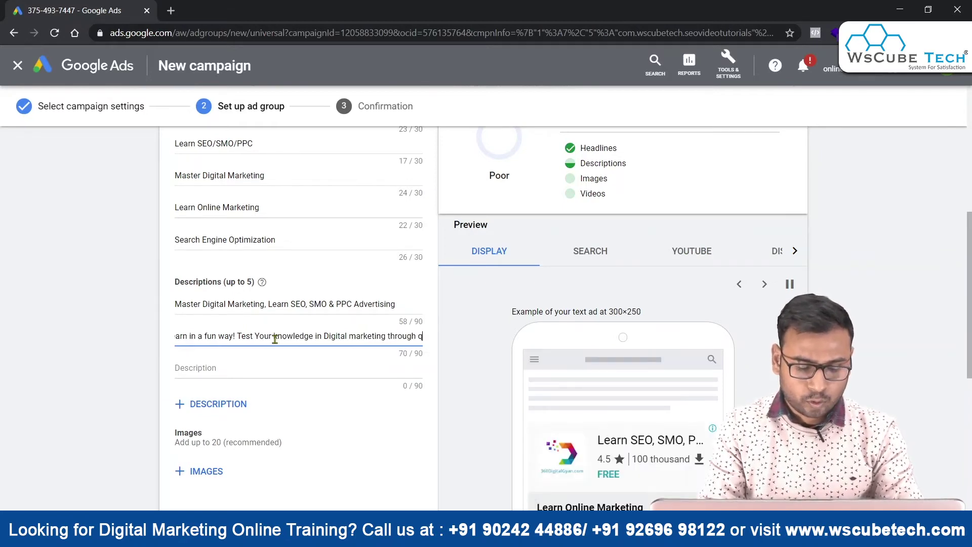
{"action": "type", "text": "uizes av"}
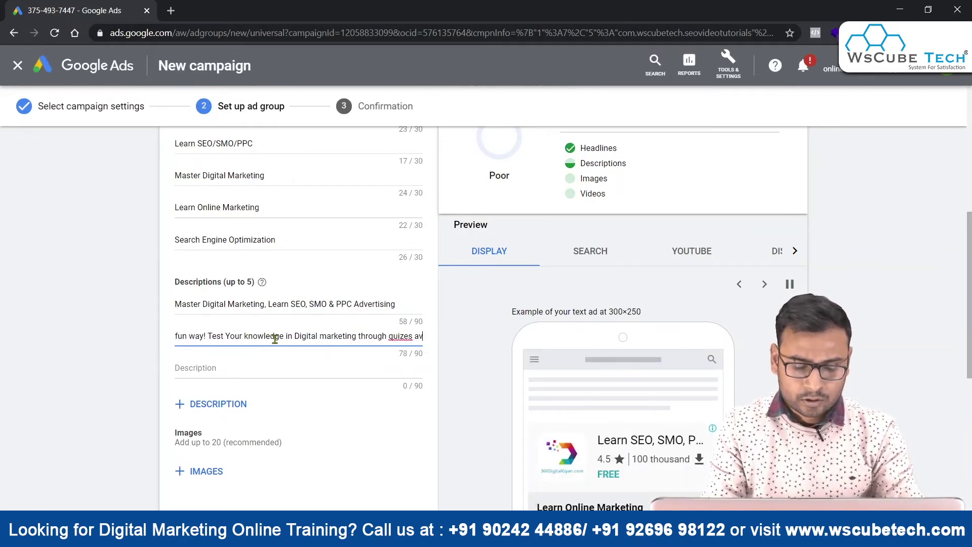
{"action": "type", "text": "aila"}
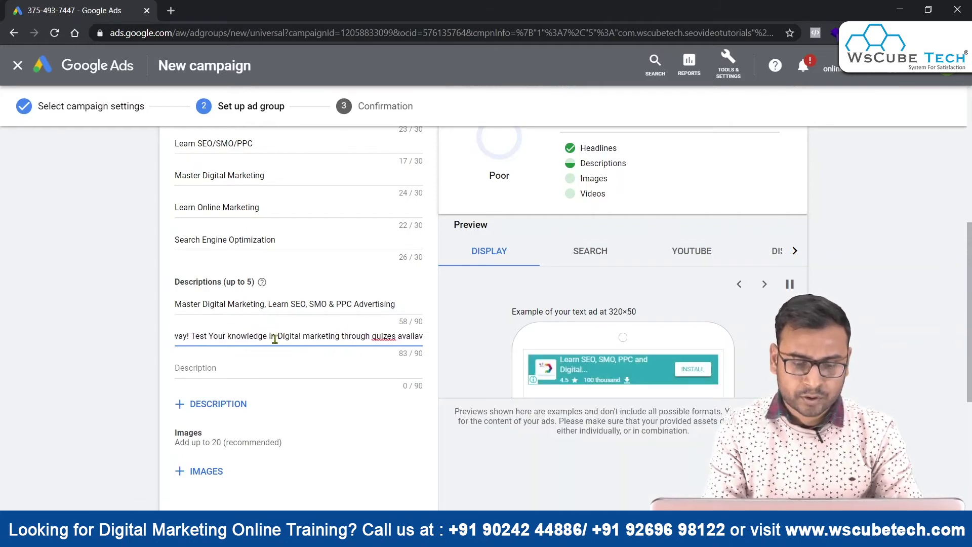
{"action": "type", "text": "ble"}
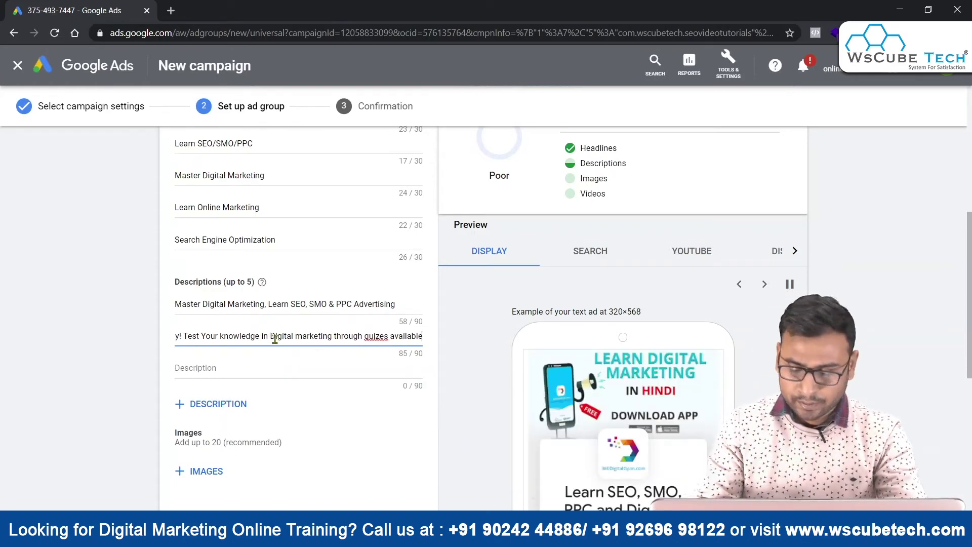
{"action": "type", "text": "."}
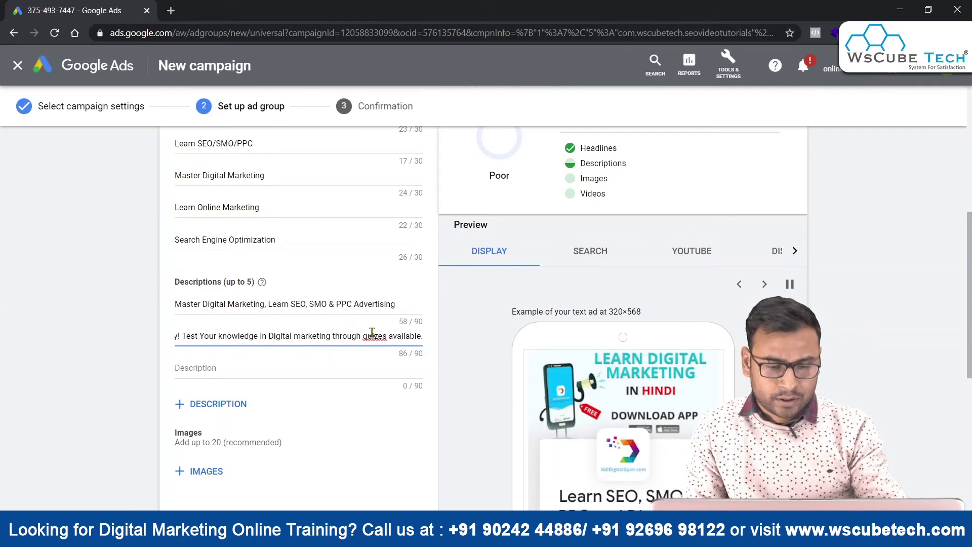
{"action": "right_click", "coordinate": [377, 336]}
{"action": "left_click", "coordinate": [398, 344]}
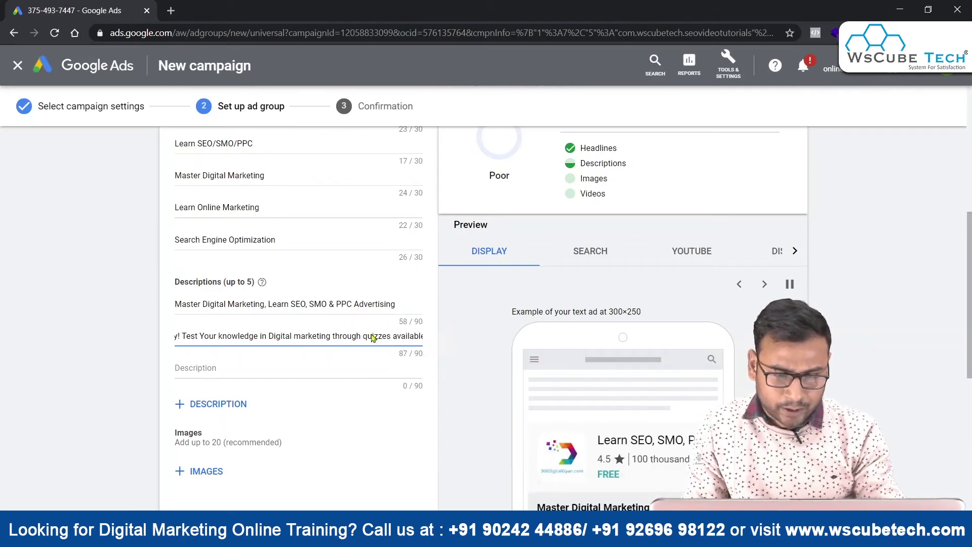
Open the ad's image picker and look through its recently used images, selected assets and upload options
{"action": "scroll", "coordinate": [501, 274], "scroll_direction": "up", "scroll_amount": 1}
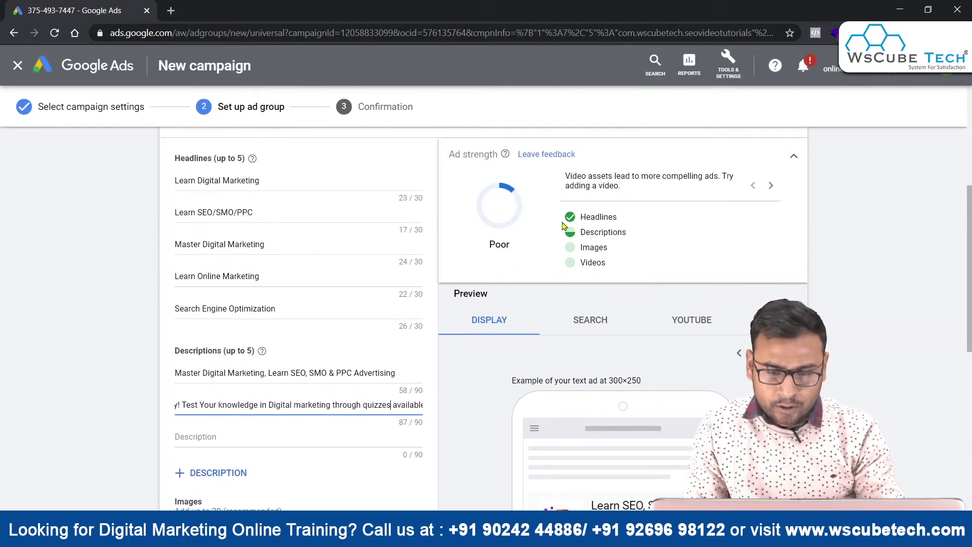
{"action": "scroll", "coordinate": [204, 332], "scroll_direction": "down", "scroll_amount": 4}
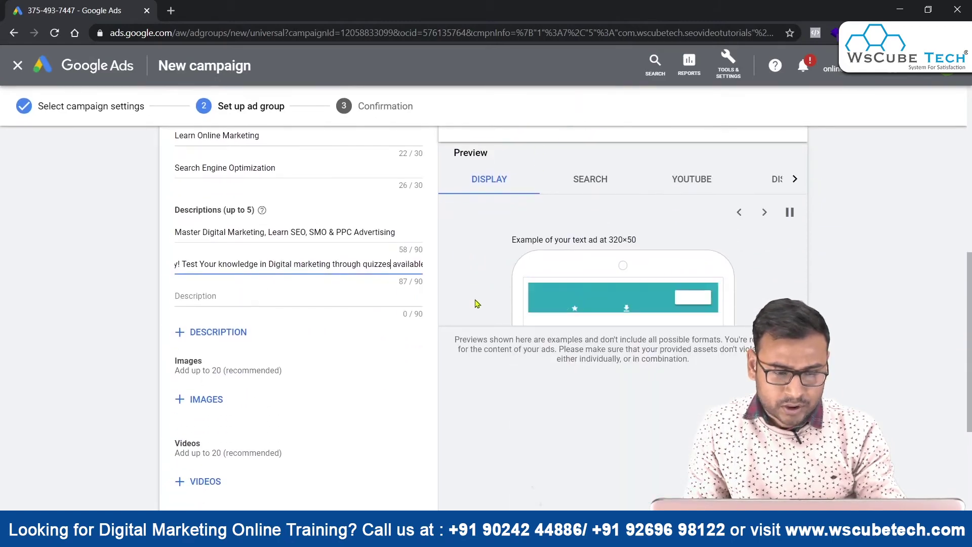
{"action": "left_click", "coordinate": [202, 321]}
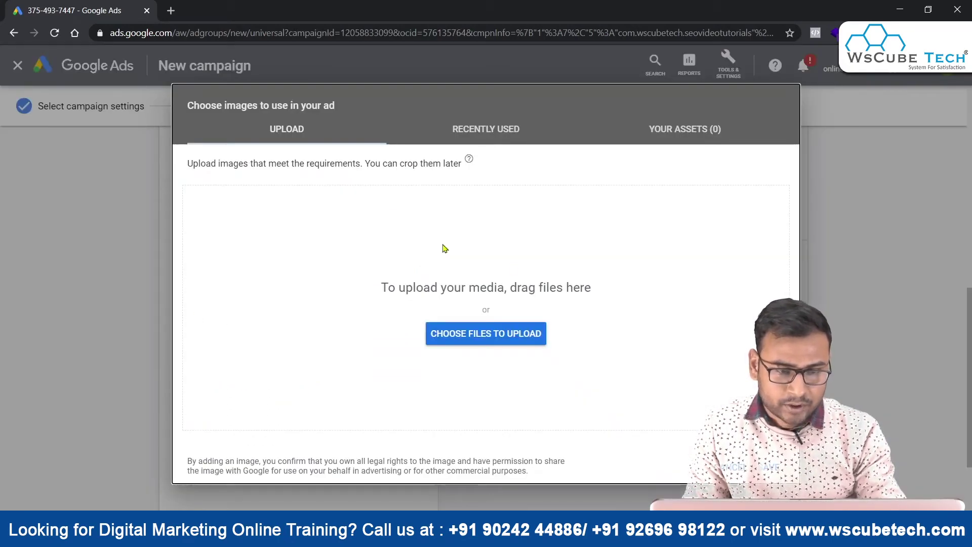
{"action": "left_click", "coordinate": [519, 128]}
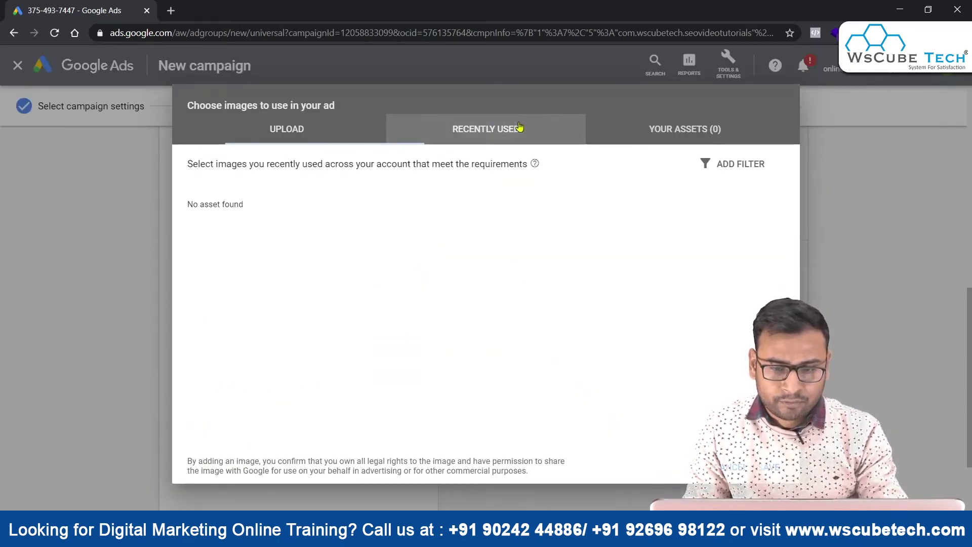
{"action": "left_click", "coordinate": [249, 128]}
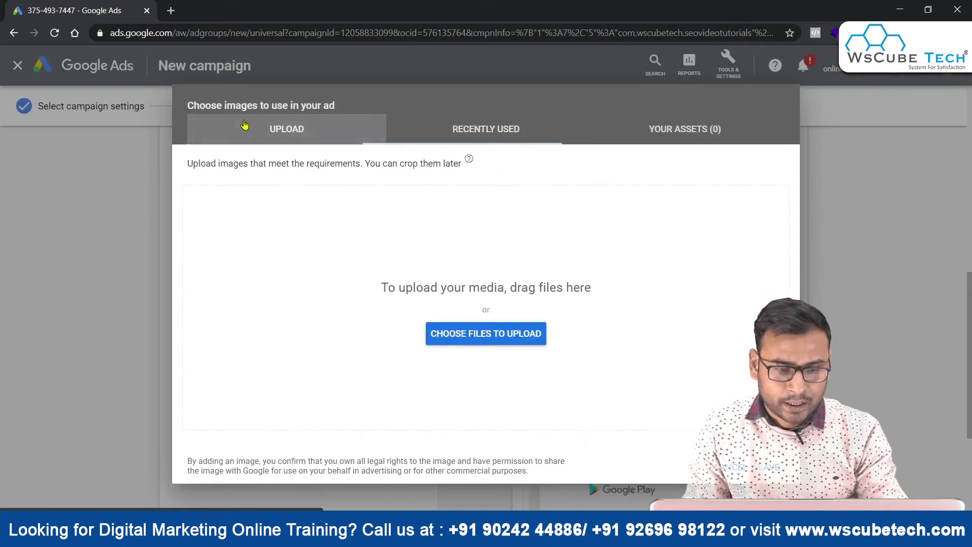
{"action": "left_click", "coordinate": [499, 146]}
{"action": "left_click", "coordinate": [622, 144]}
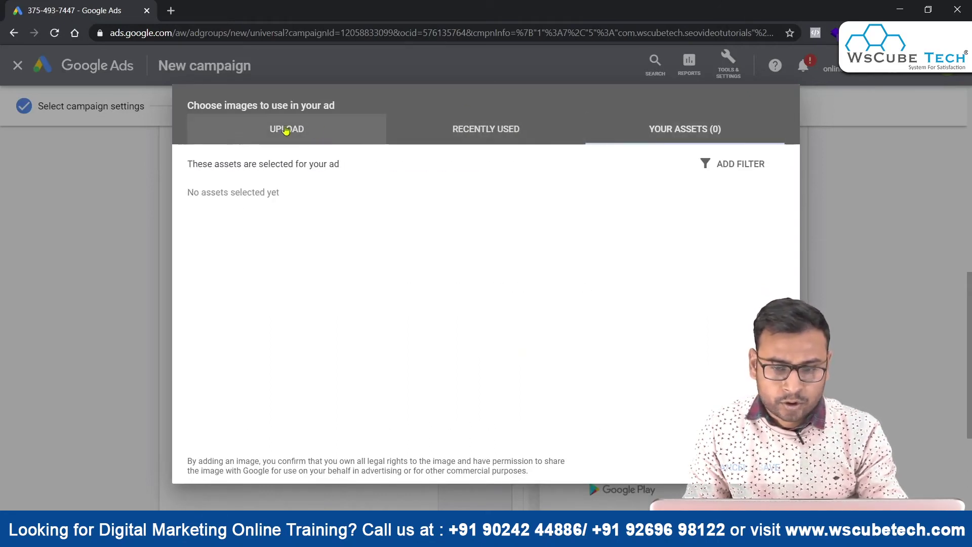
{"action": "left_click", "coordinate": [258, 130]}
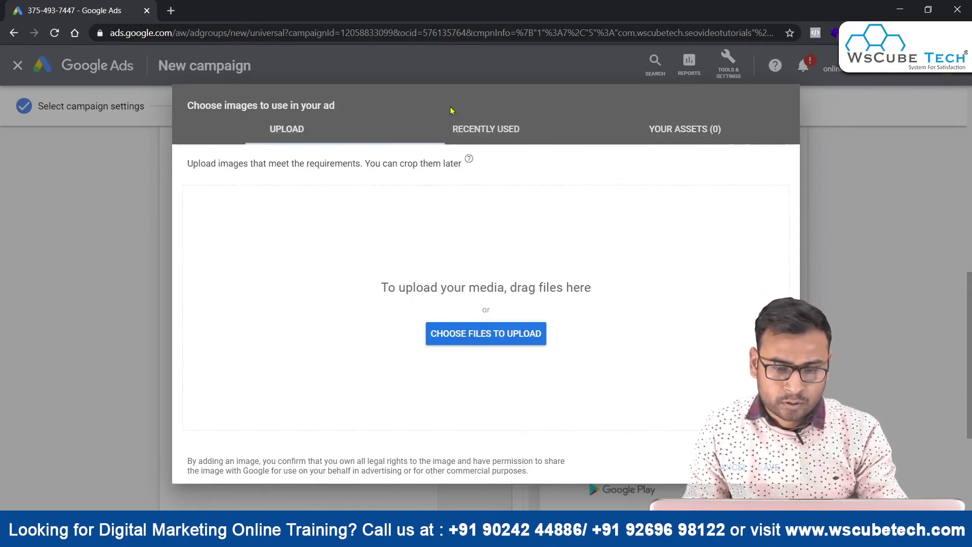
Try to upload the image 46.jpg from the Desktop folder as an ad image
{"action": "left_click", "coordinate": [497, 336]}
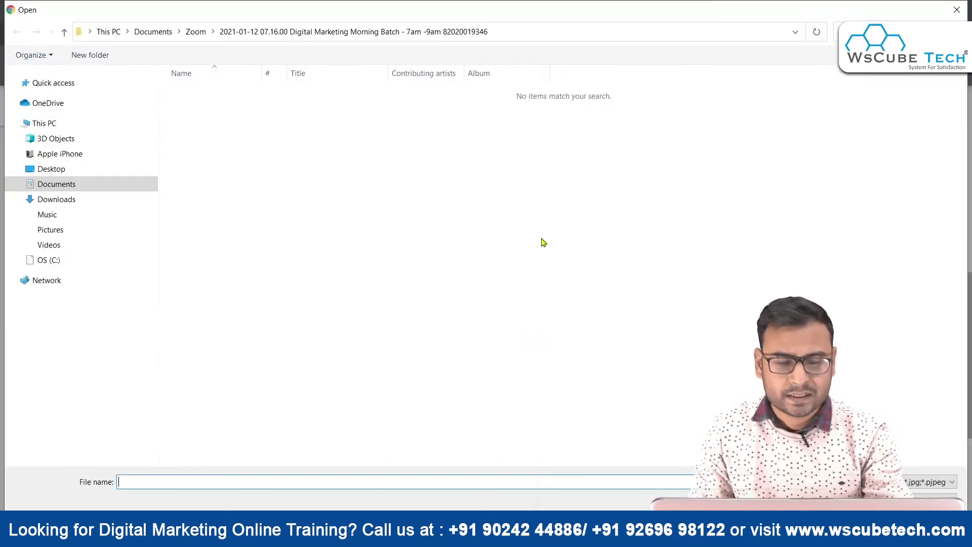
{"action": "left_click", "coordinate": [84, 171]}
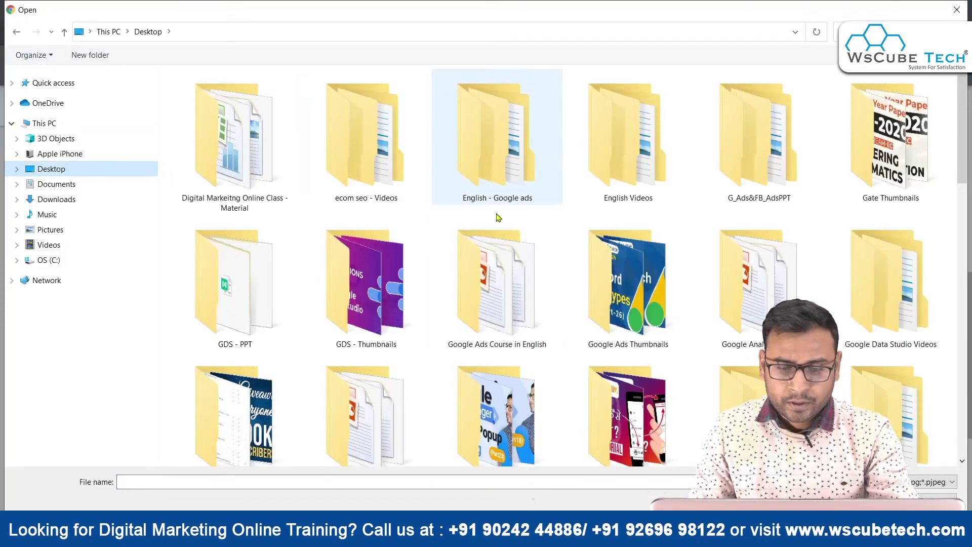
{"action": "scroll", "coordinate": [496, 218], "scroll_direction": "down", "scroll_amount": 10}
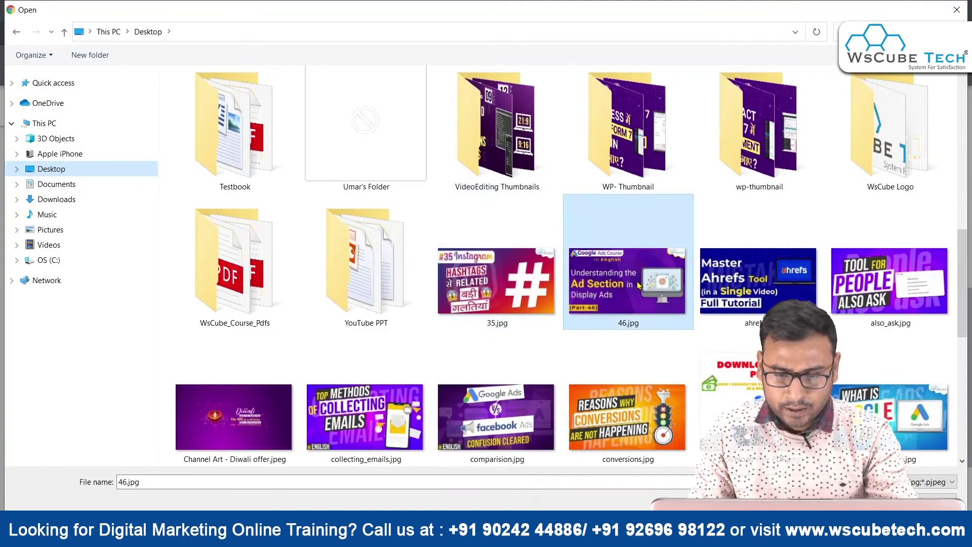
{"action": "double_click", "coordinate": [638, 286]}
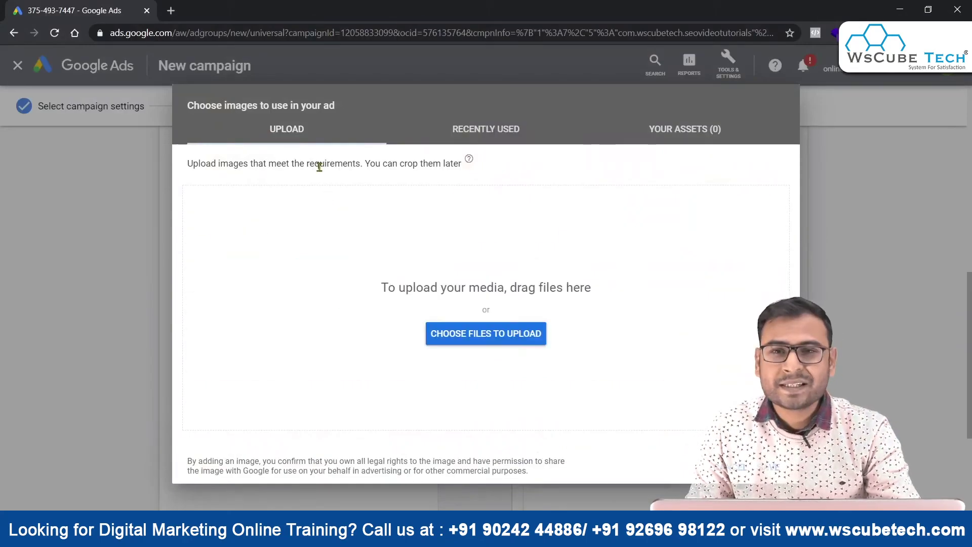
Try to upload Skype_Picture_2020_11_23T06_51_52_351Z.jpeg from the Desktop folder as an ad image and check its upload status
{"action": "left_click", "coordinate": [462, 336]}
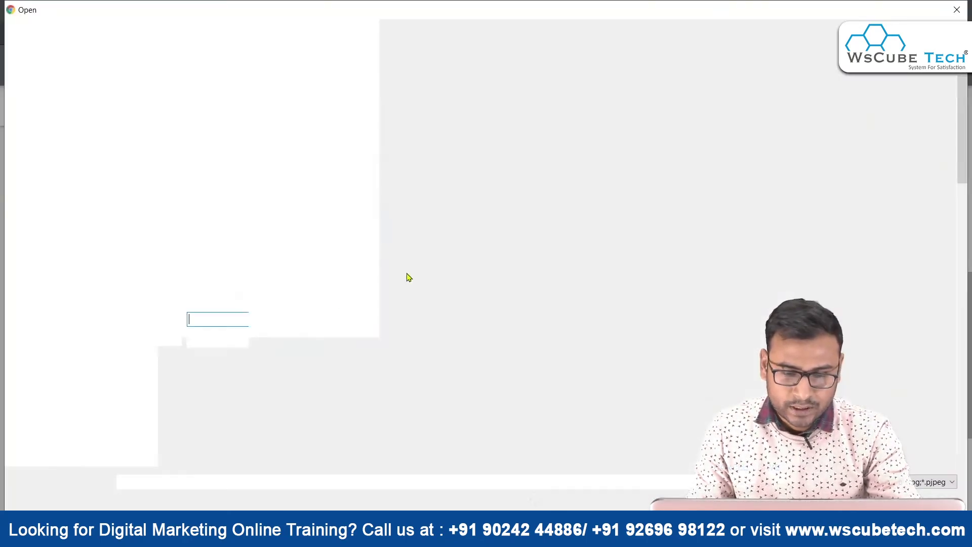
{"action": "scroll", "coordinate": [628, 283], "scroll_direction": "down", "scroll_amount": 15}
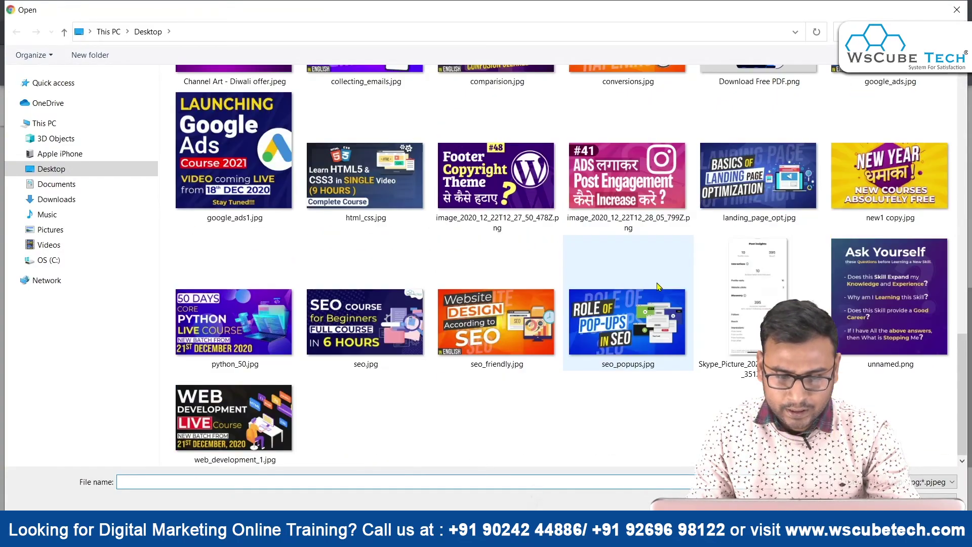
{"action": "double_click", "coordinate": [759, 284]}
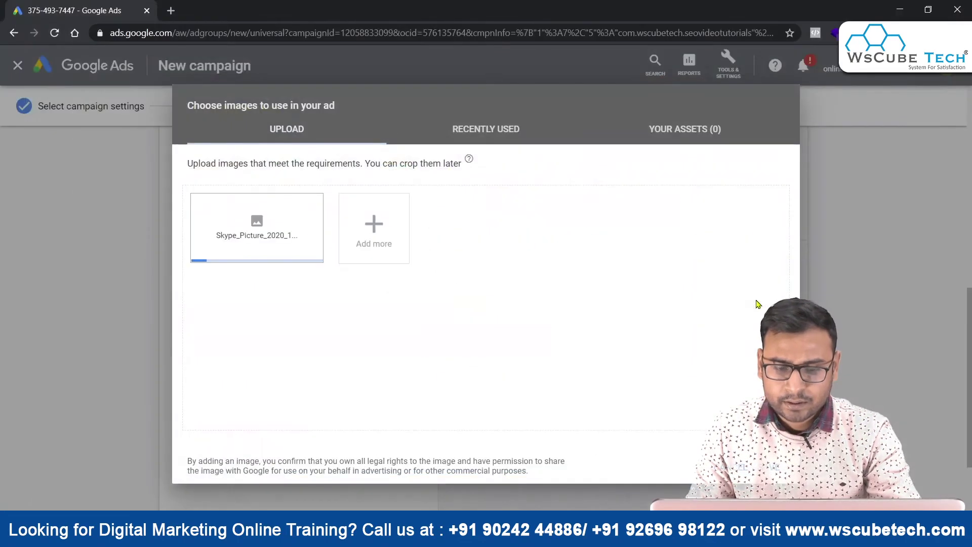
{"action": "left_click_drag", "start_coordinate": [228, 297], "coordinate": [261, 297]}
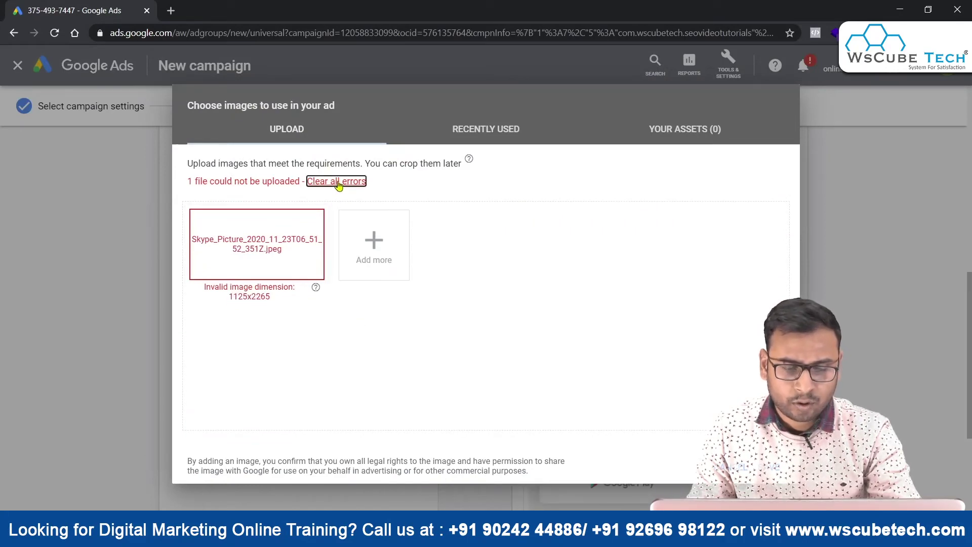